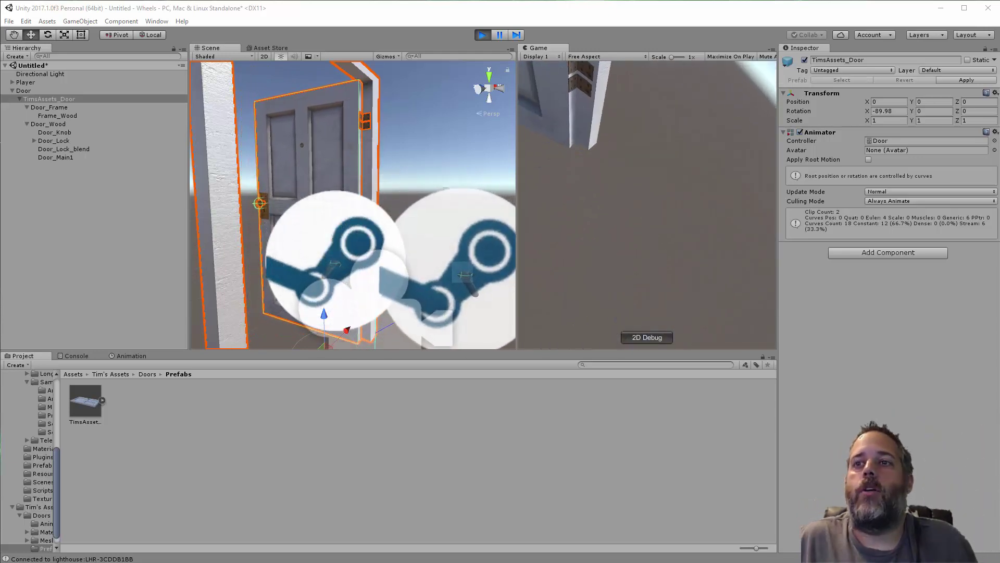
- Stop the VR play test and start a new scene, bringing up the save prompt
left_click(484, 35)
key("ctrl+n")
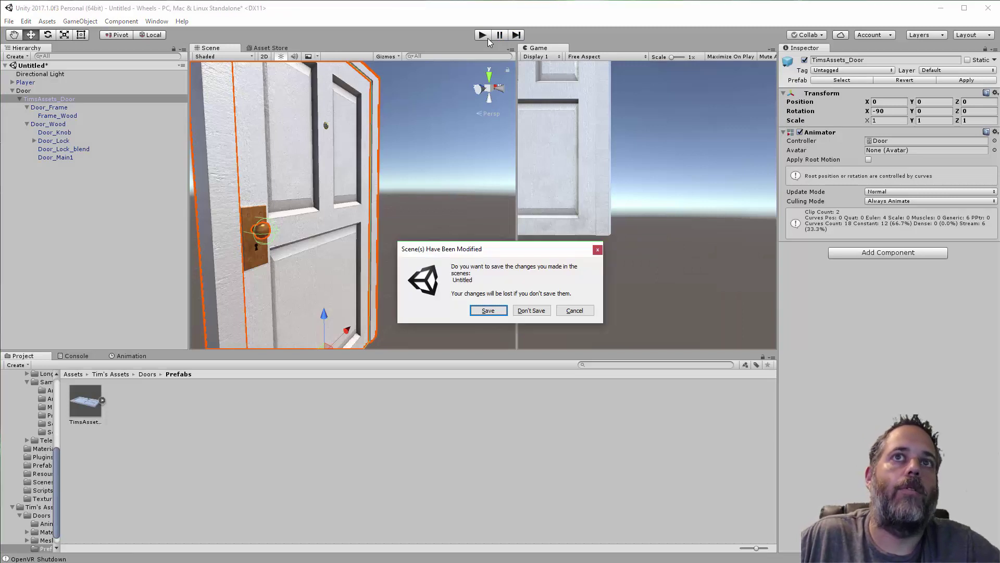
- Discard the old scene's changes and add the Player prefab to the new scene
left_click(521, 311)
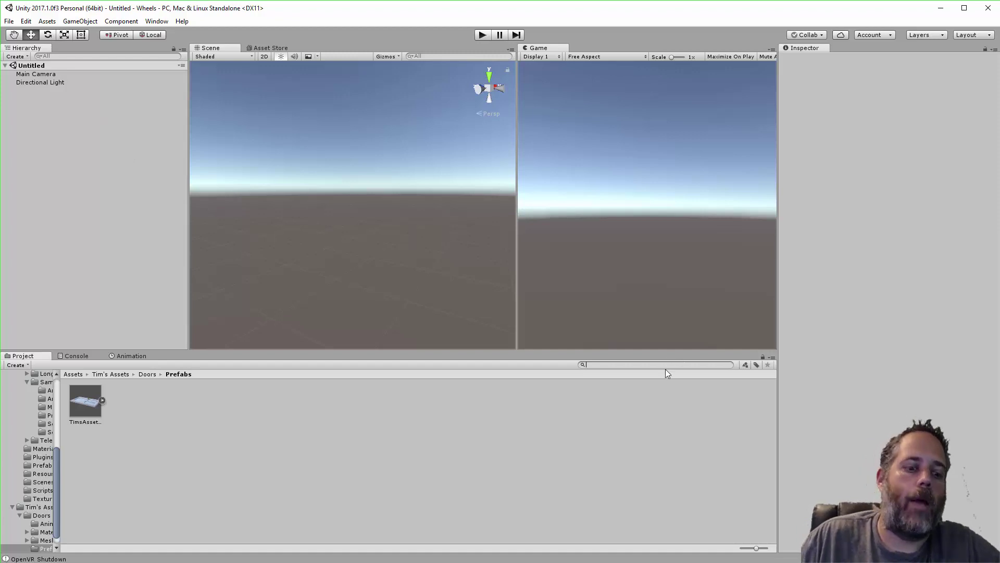
type("plat")
key("BackSpace")
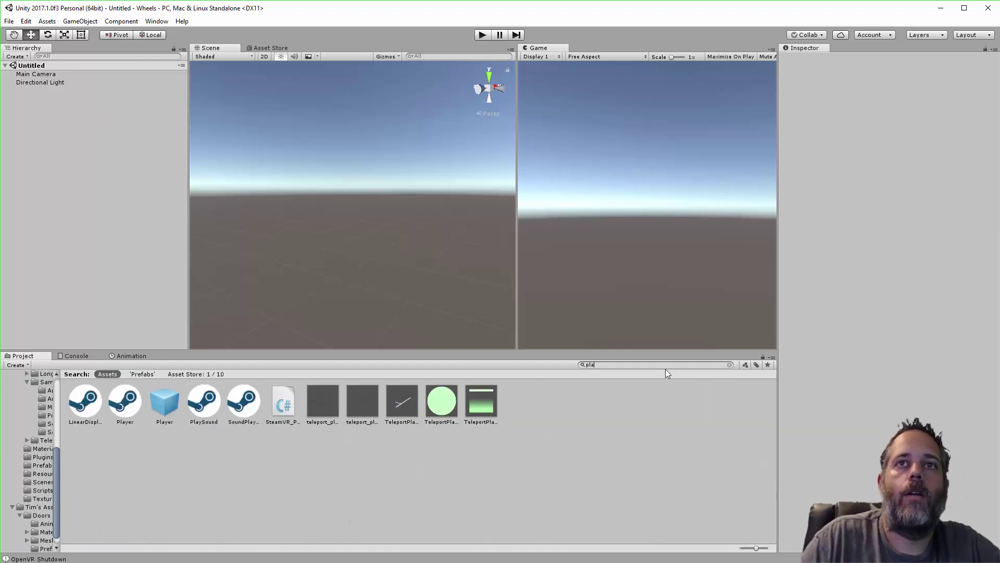
left_click_drag(100, 199, 96, 176)
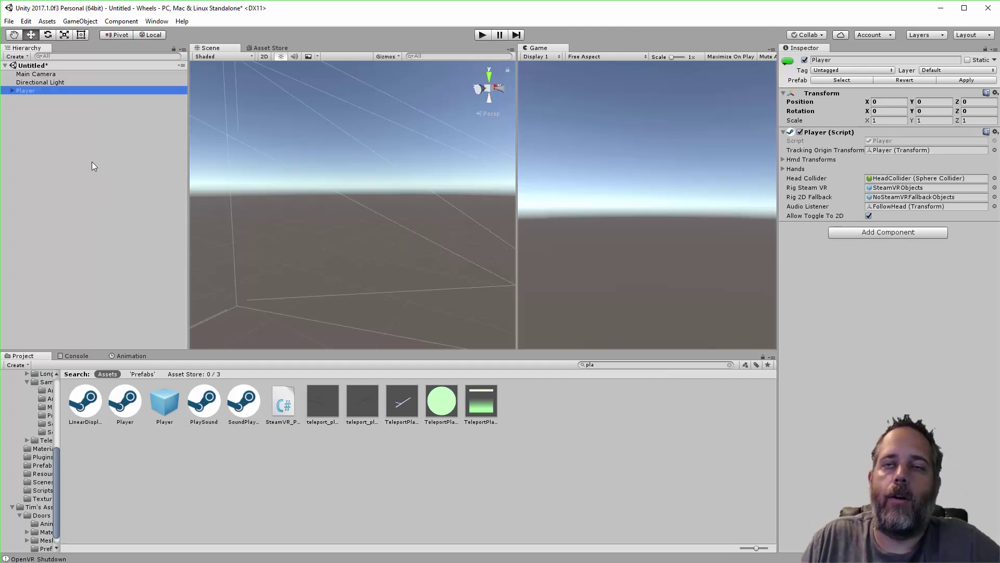
- Delete the Main Camera and clear the Project search
left_click(58, 73)
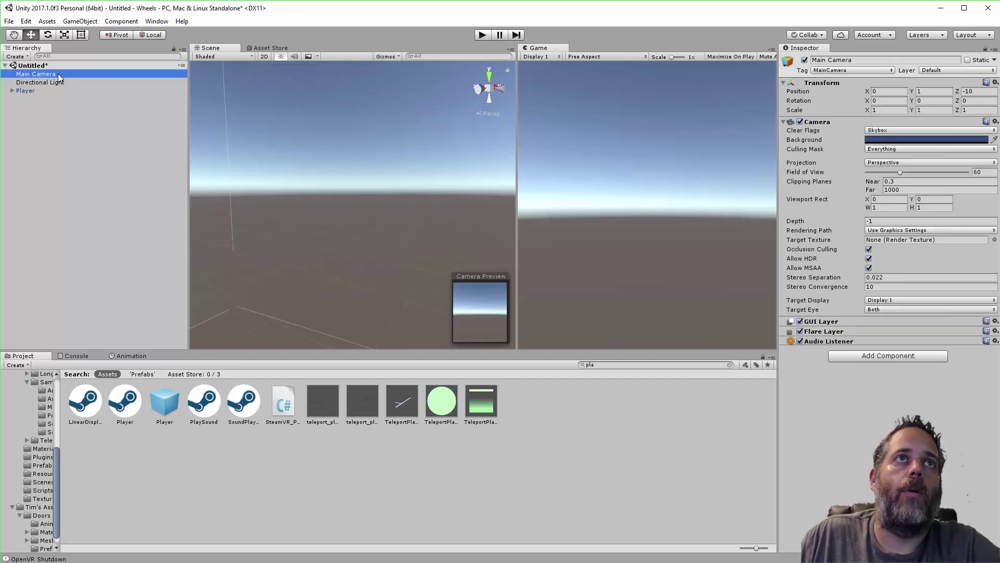
key("Delete")
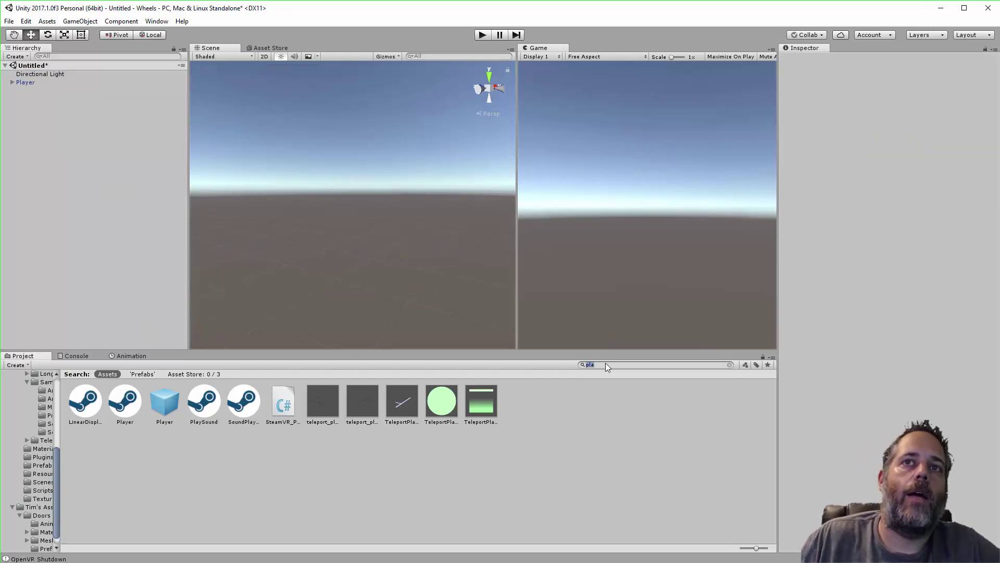
key("BackSpace")
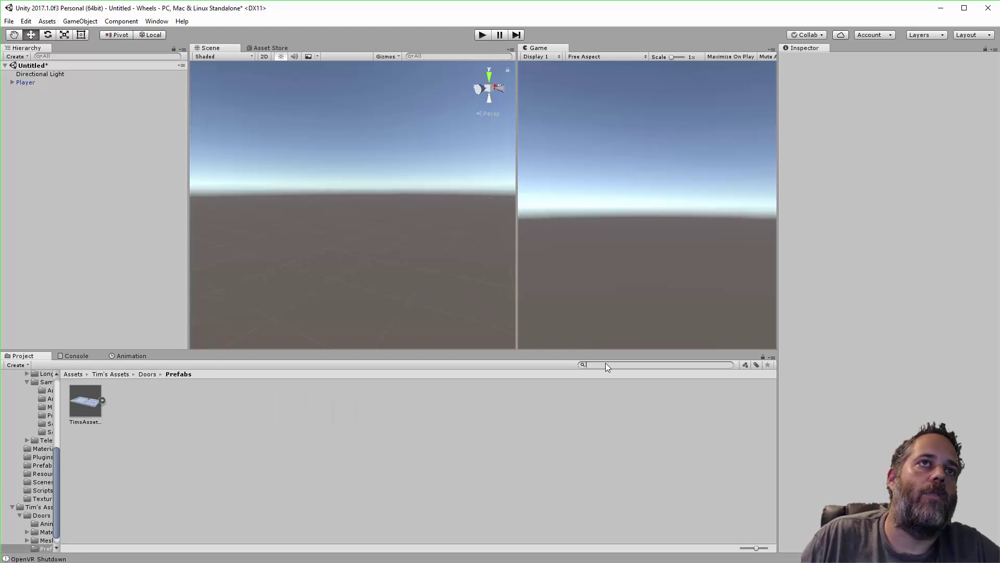
- Place the TimsAssets_Door prefab from Tim's Assets > Doors > Prefabs into the scene and frame it
left_click(270, 48)
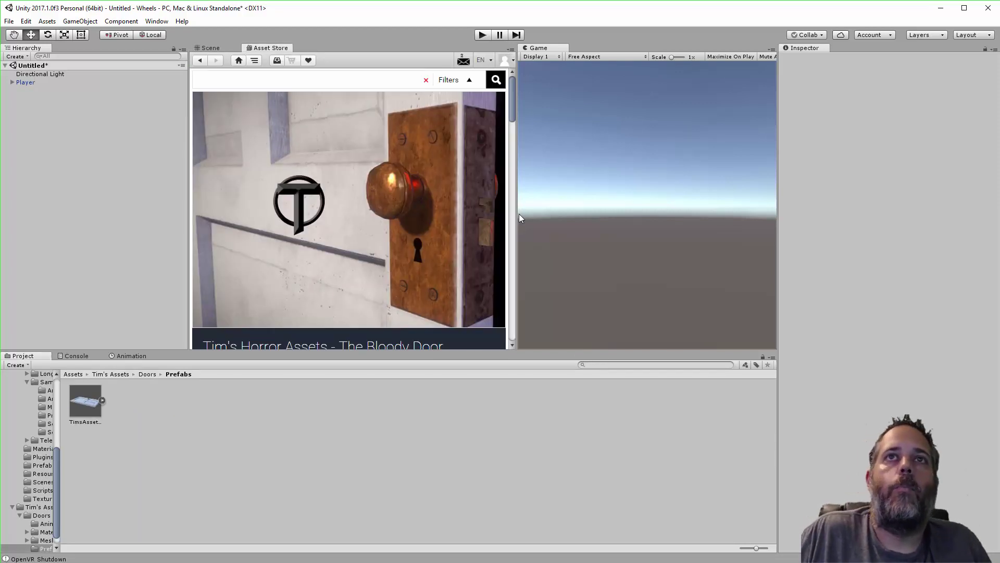
mouse_move(513, 110)
left_mouse_down()
mouse_move(512, 139)
mouse_move(514, 117)
left_mouse_up()
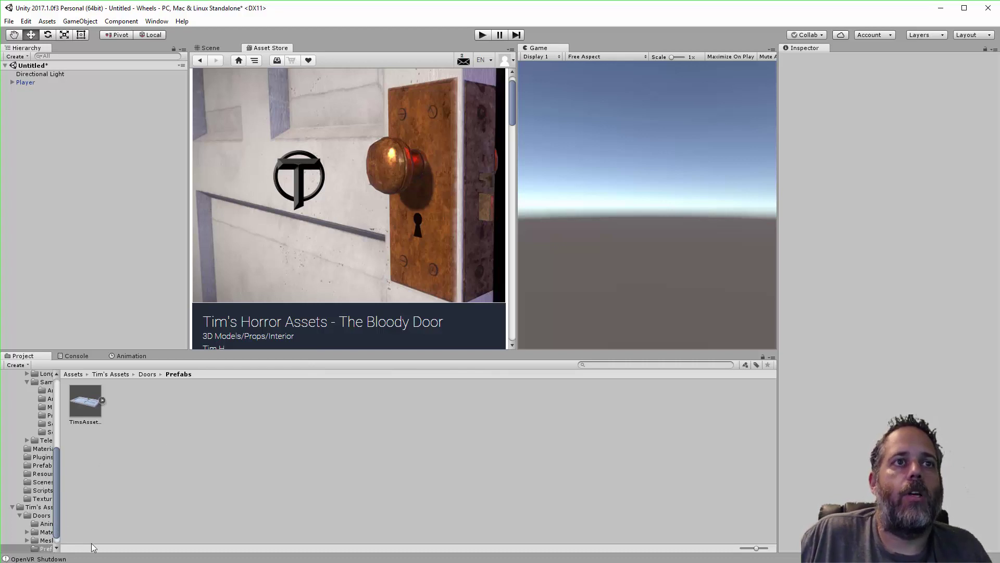
left_click(40, 515)
double_click(205, 402)
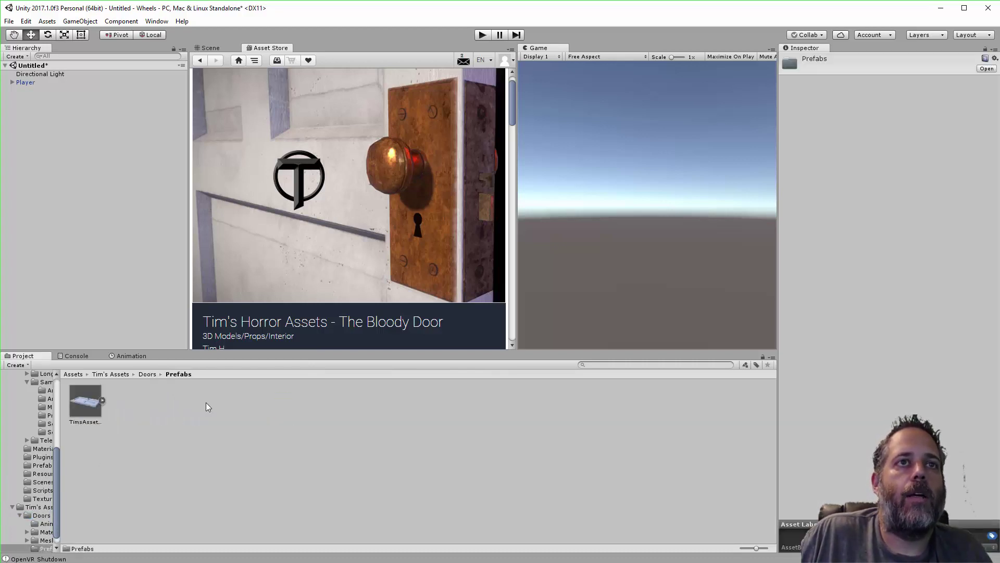
left_click_drag(57, 190, 60, 188)
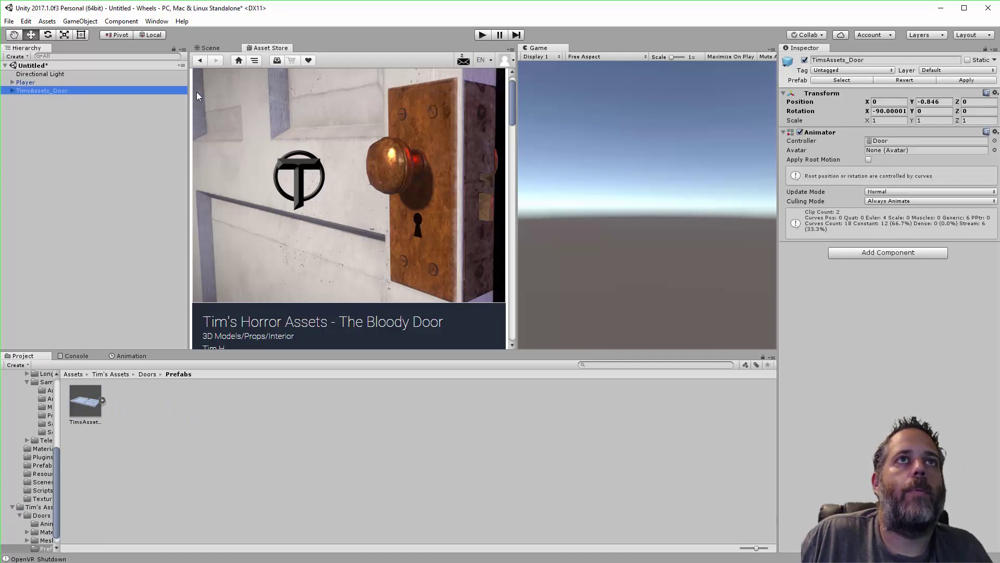
left_click(210, 47)
left_click_drag(270, 142, 210, 212, "alt")
key("f")
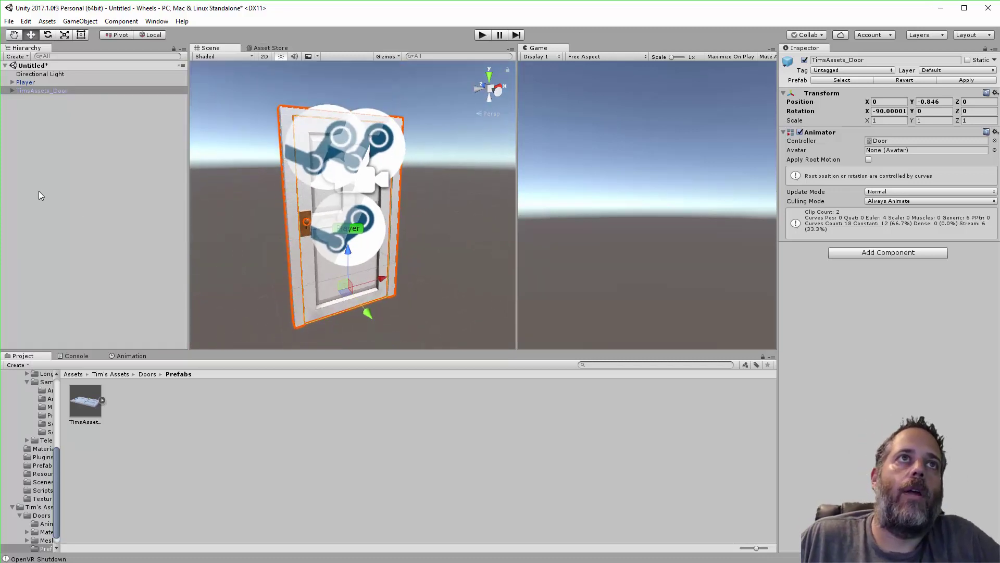
- Create a root empty named Door and parent TimsAssets_Door under it
right_click(24, 90)
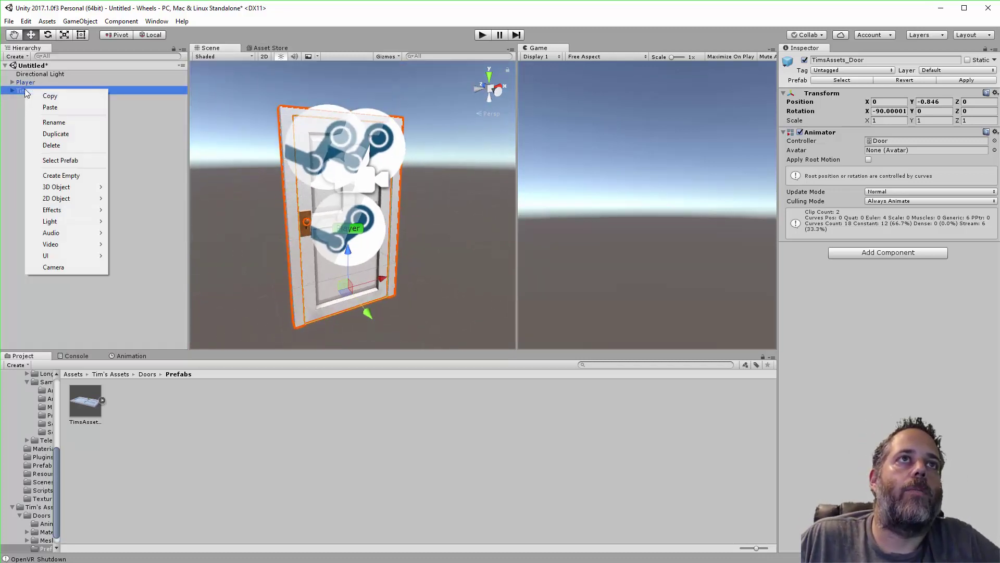
left_click(57, 177)
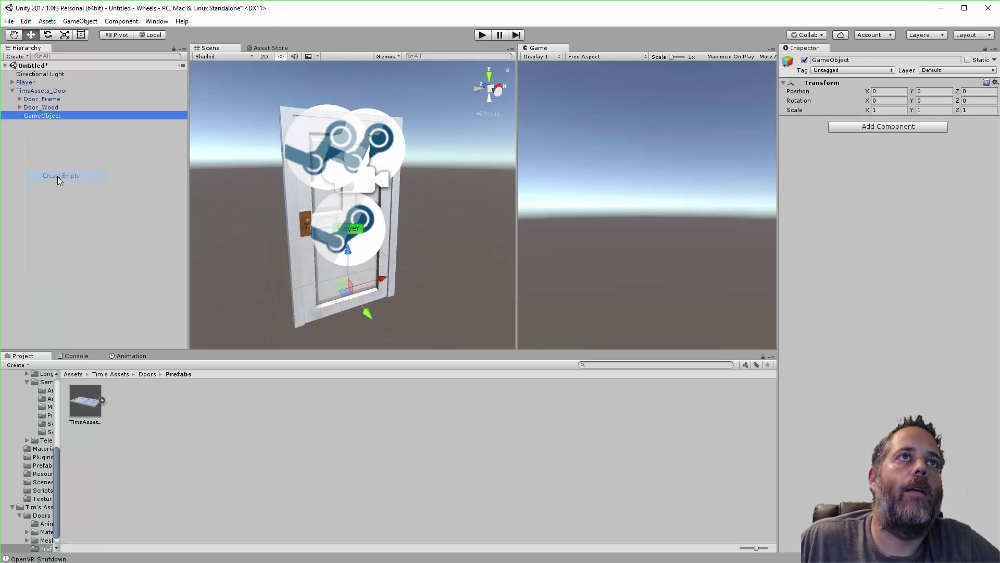
left_click(40, 115)
type("Door")
key("Return")
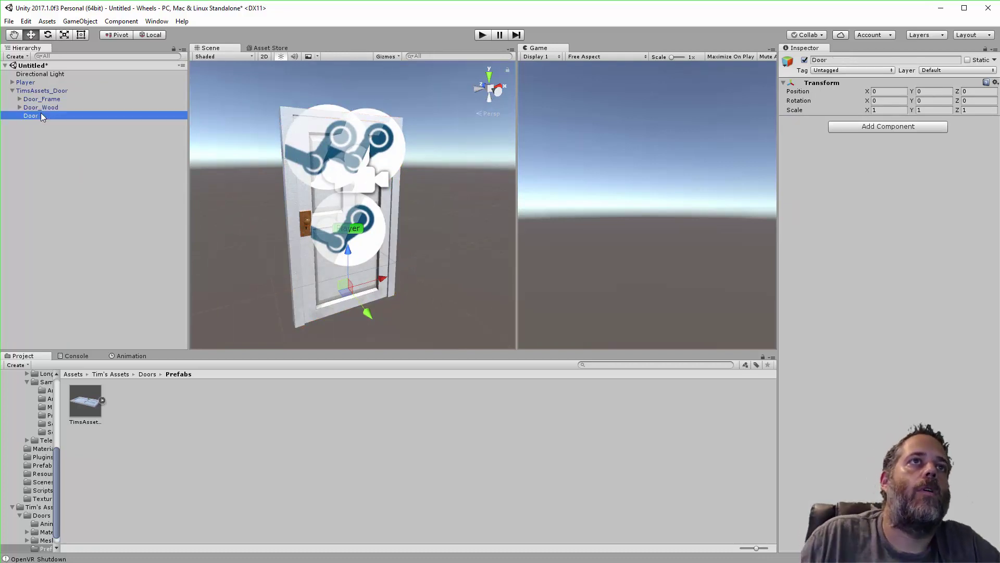
left_click_drag(40, 115, 38, 136)
left_click_drag(27, 89, 33, 116)
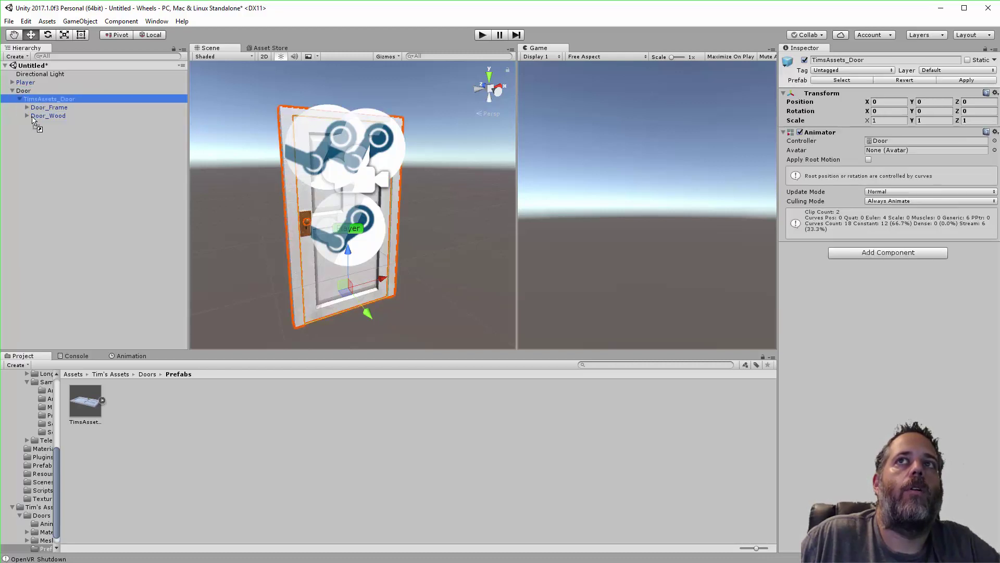
- Zero the Door parent's X rotation and give the child door -90 X rotation
left_click(23, 91)
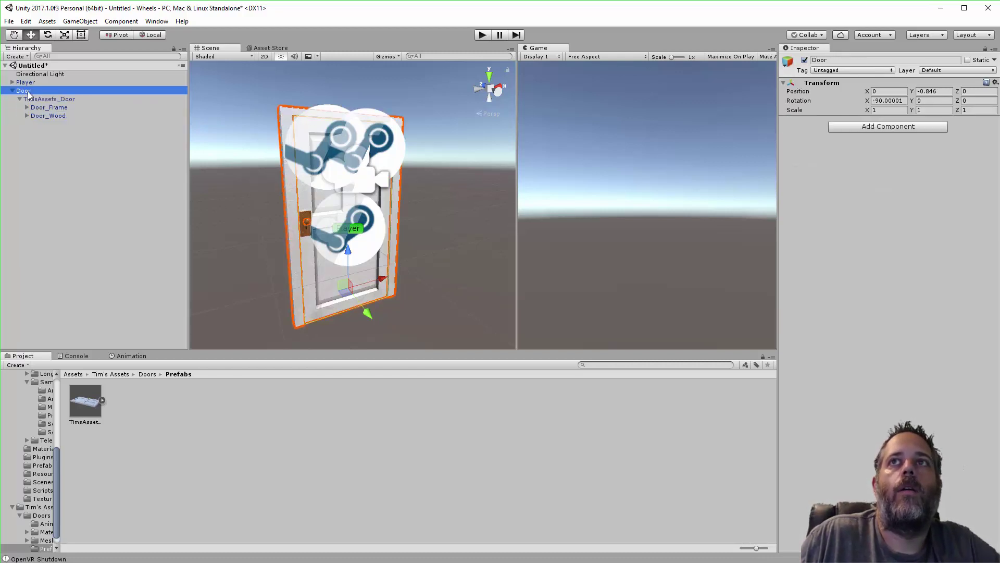
left_click(898, 103)
key("ctrl+c")
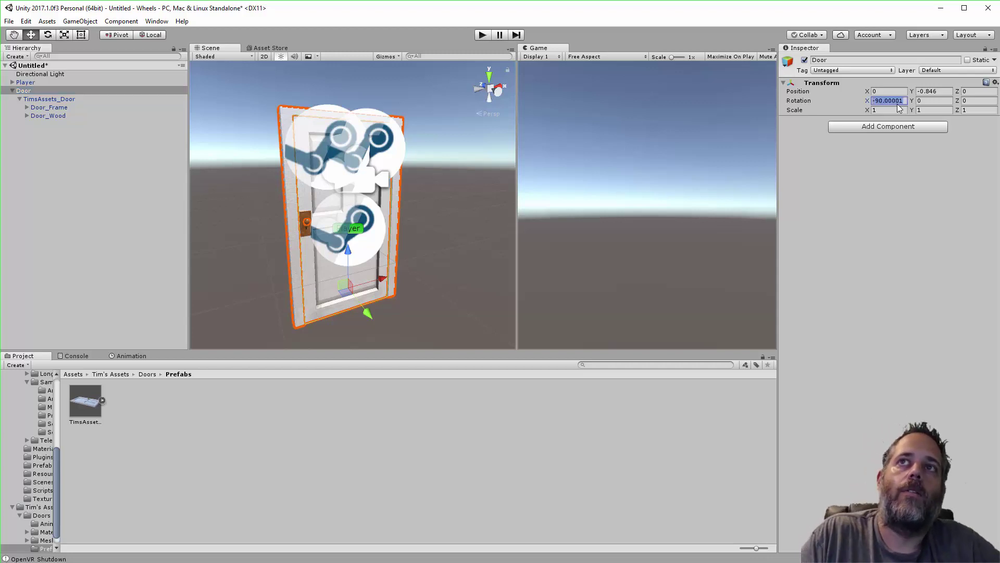
key("BackSpace")
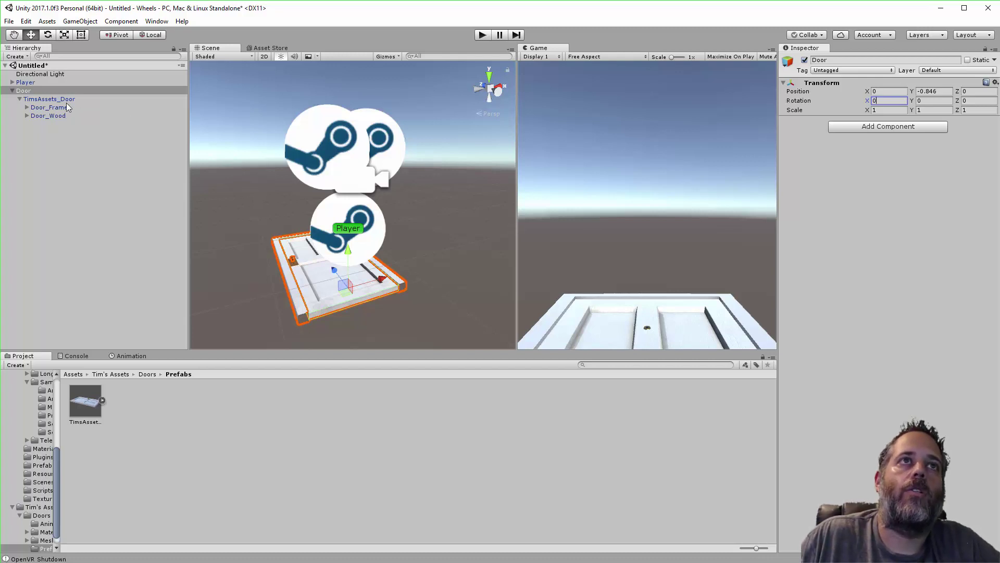
left_click(66, 100)
left_click(891, 112)
key("ctrl+v")
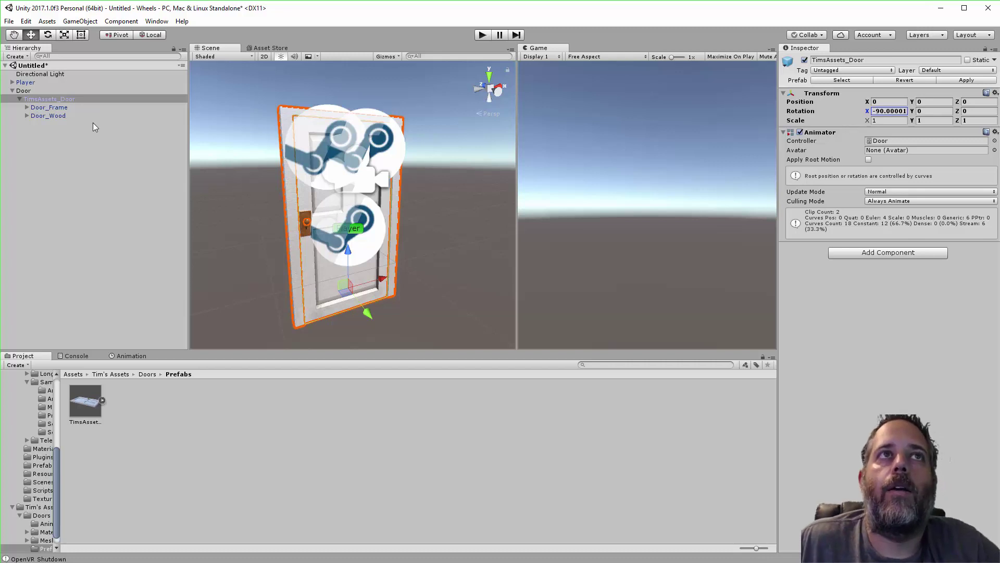
left_click(27, 91)
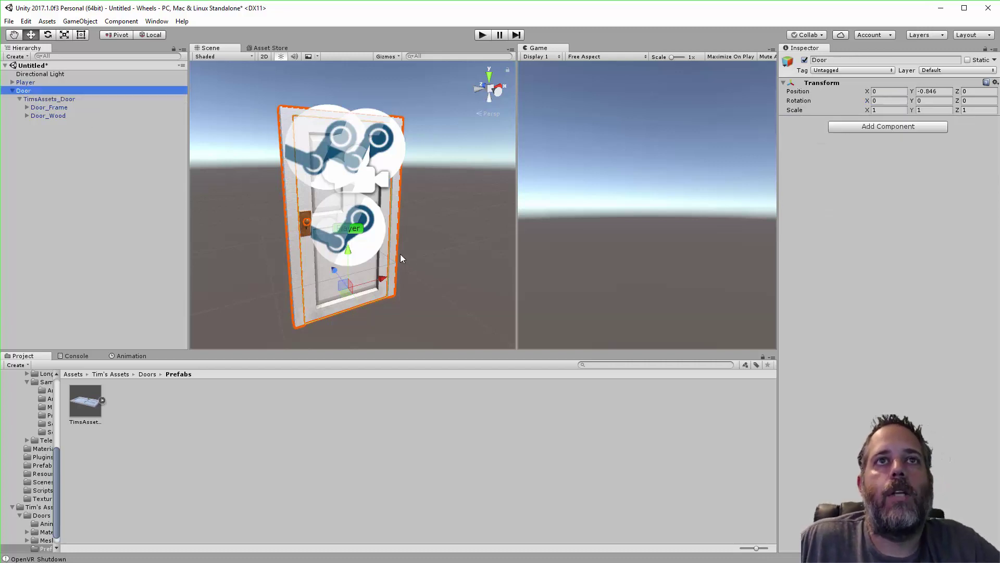
- In Play mode, move the Door toward the player and raise it off the floor
left_click_drag(398, 258, 399, 273, "alt")
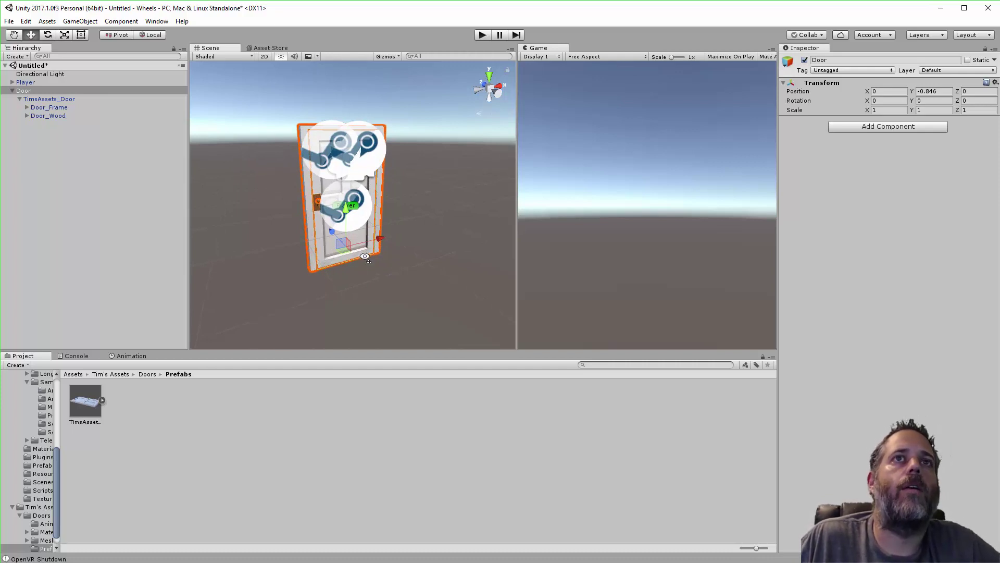
scroll(359, 255, "up", 5, "alt")
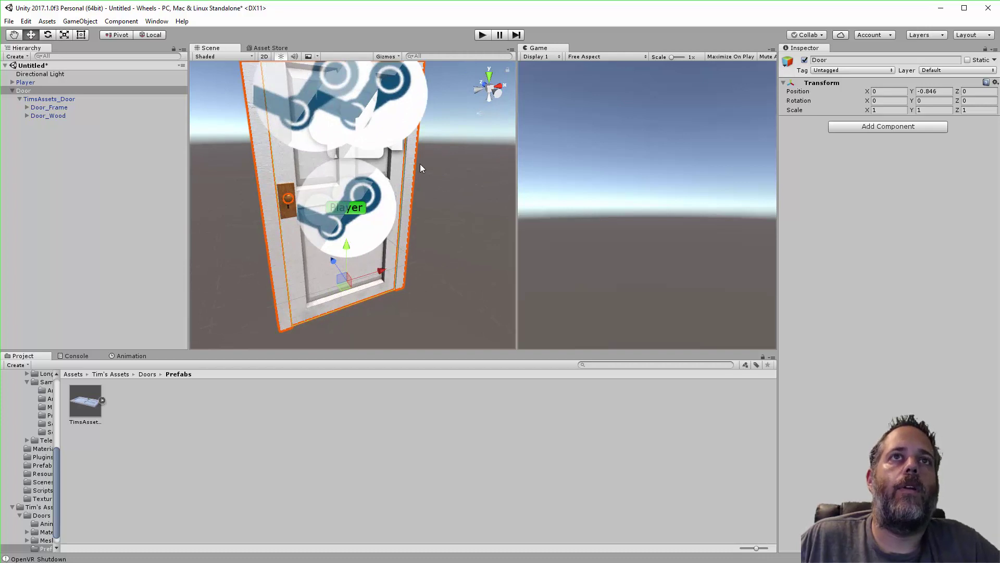
left_click(488, 36)
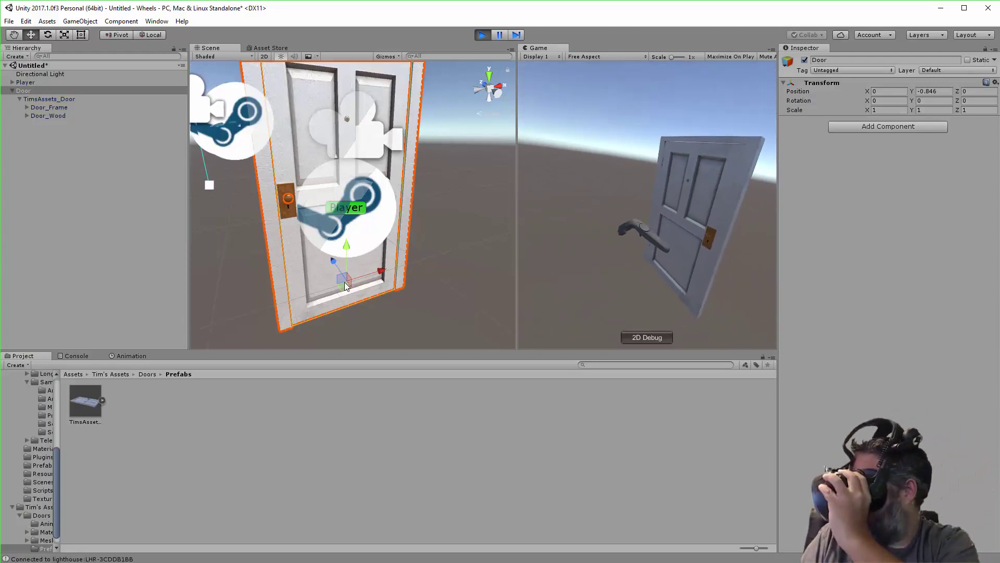
left_click_drag(345, 286, 257, 213)
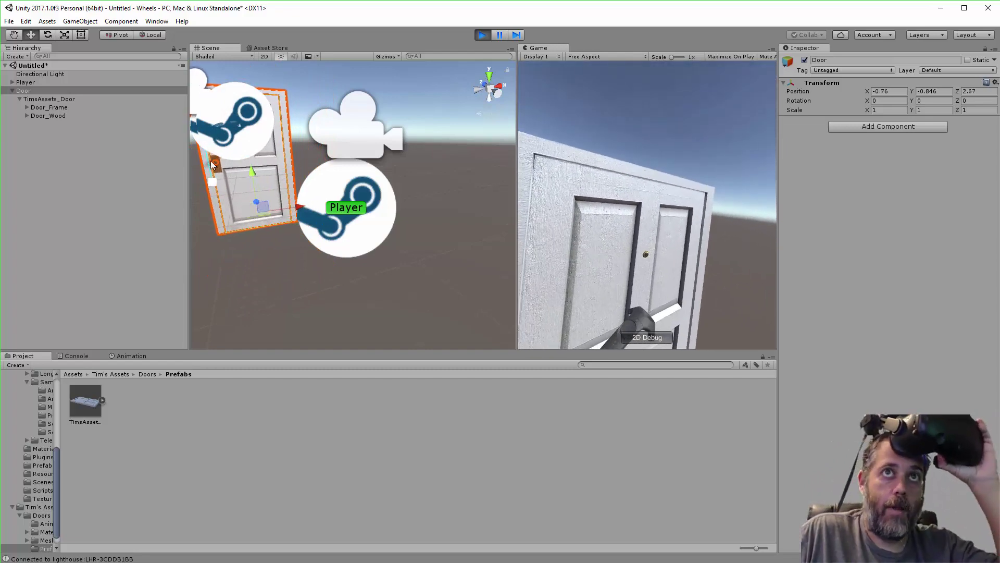
left_click_drag(250, 170, 242, 136)
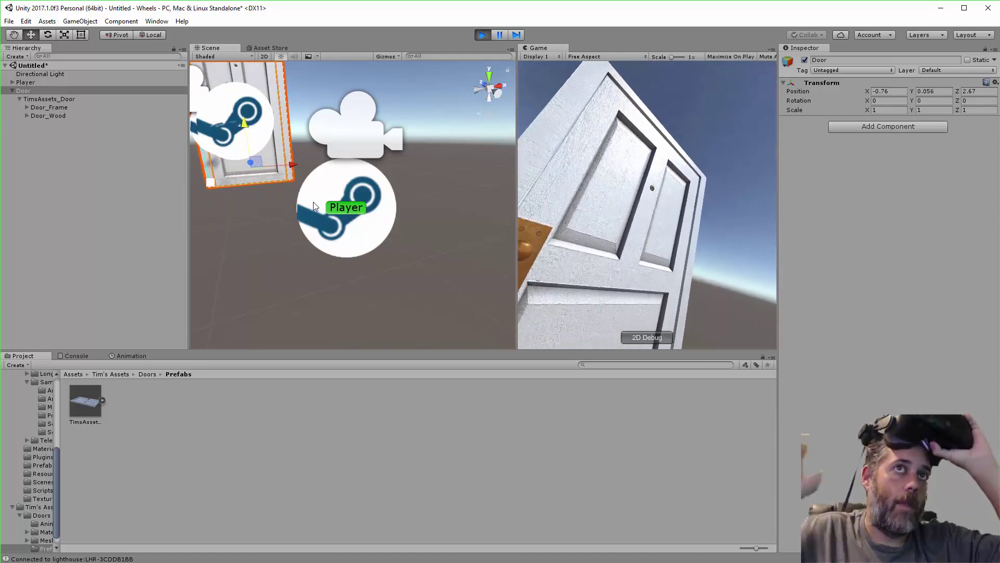
left_click_drag(409, 131, 360, 186, "alt")
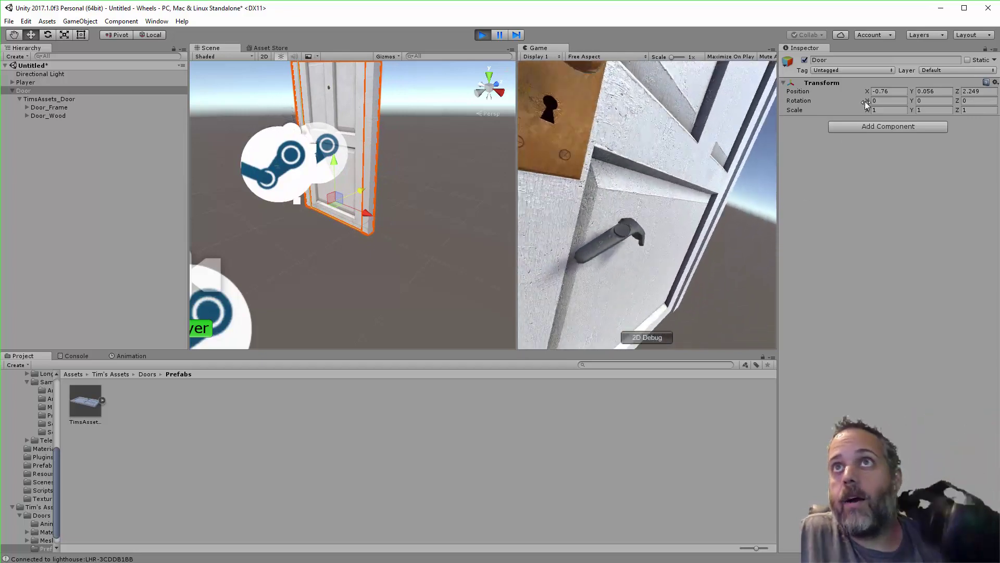
- Copy the play-tested Transform and paste it onto Door: X -0.76, Y 0.056, Z 2.249
right_click(827, 81)
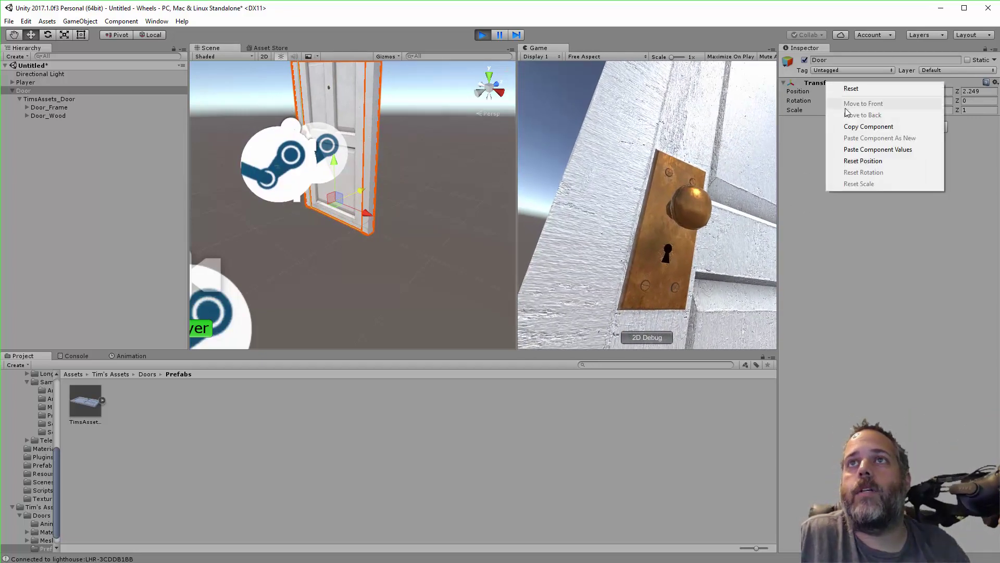
left_click(854, 127)
left_click(484, 36)
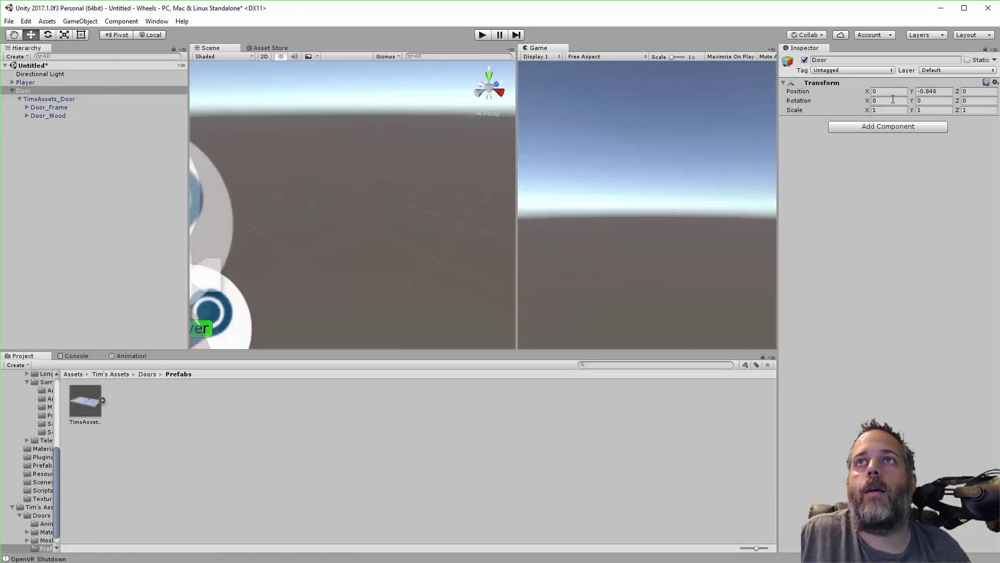
right_click(829, 81)
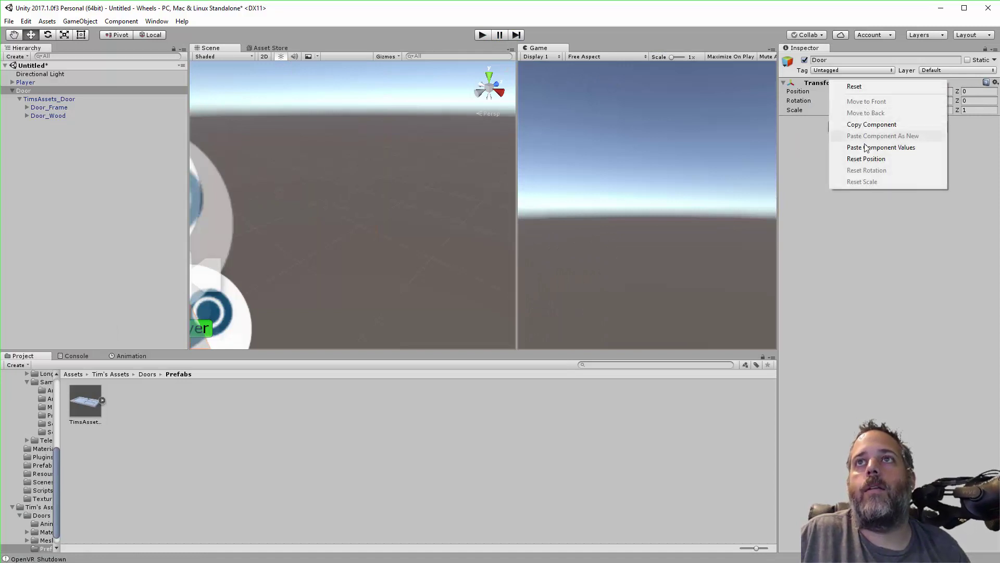
left_click(863, 148)
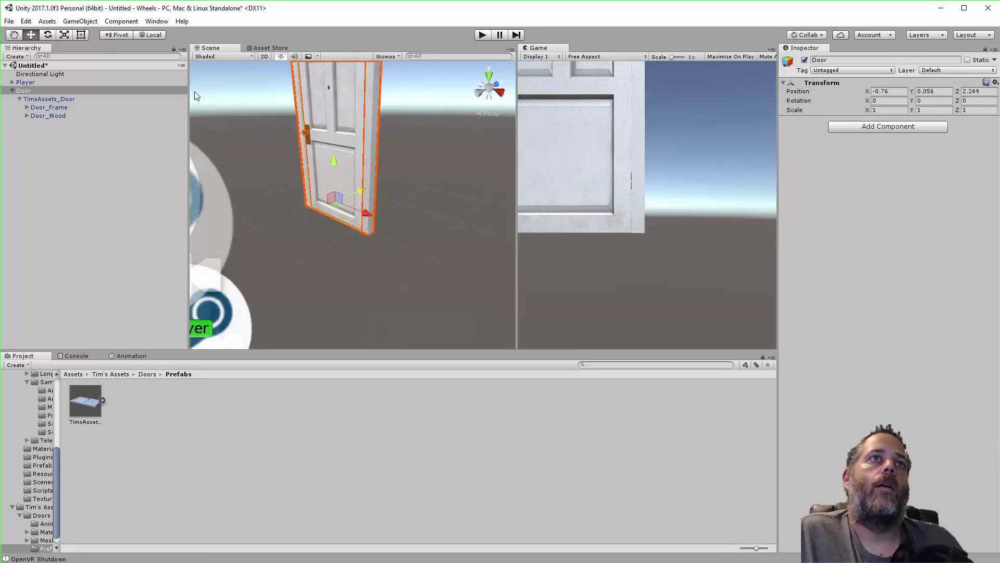
- Save the scene as demo2
key("ctrl+s")
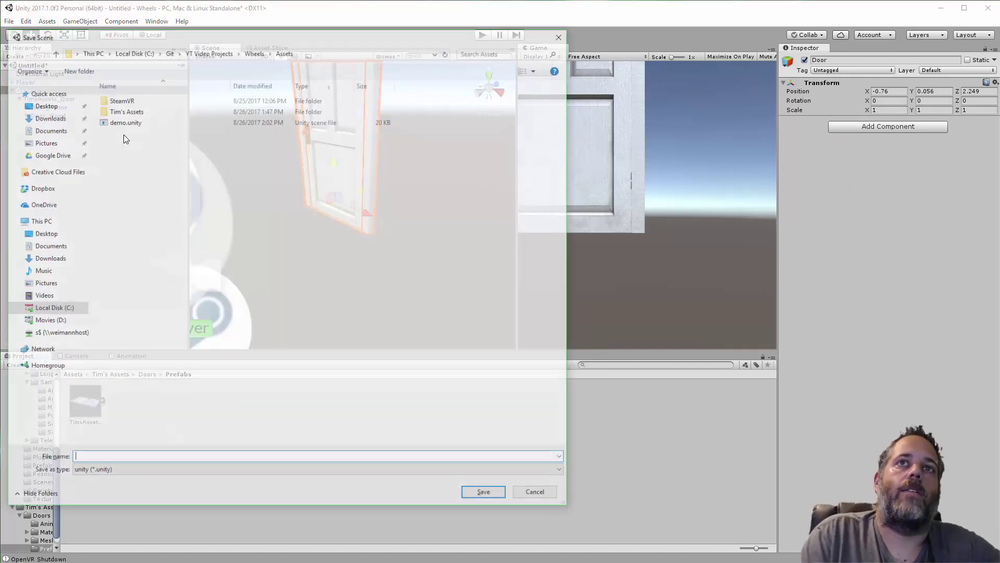
type("demo2")
key("Return")
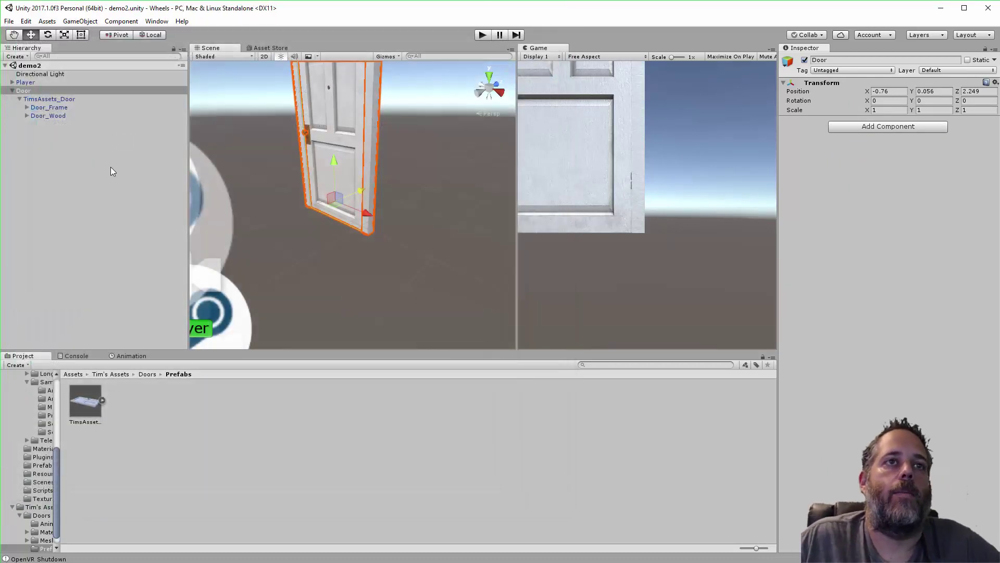
- Add a Circular Drive component to Door_Knob under Door_Wood
left_click(37, 100)
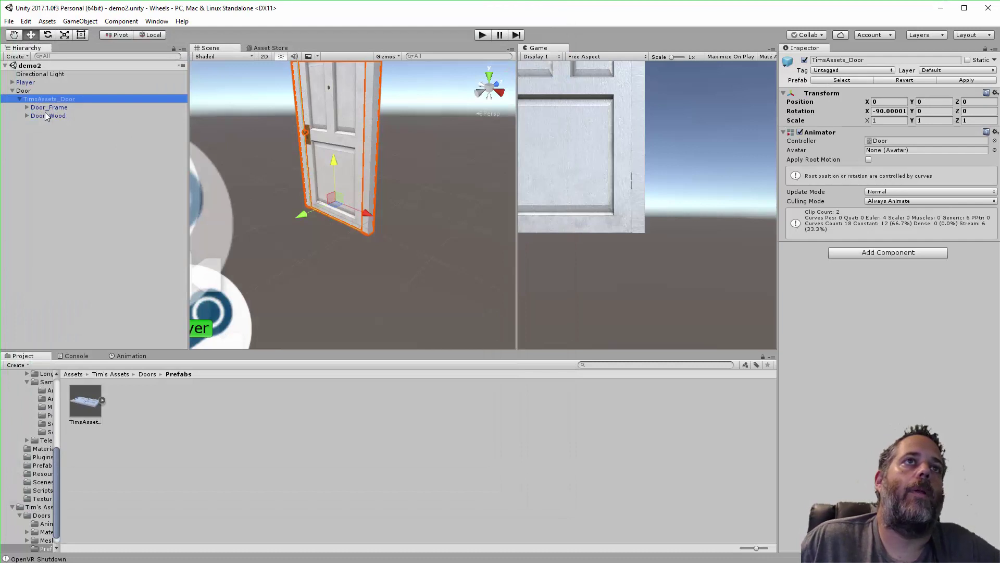
left_click(45, 115)
key("Right")
key("Down")
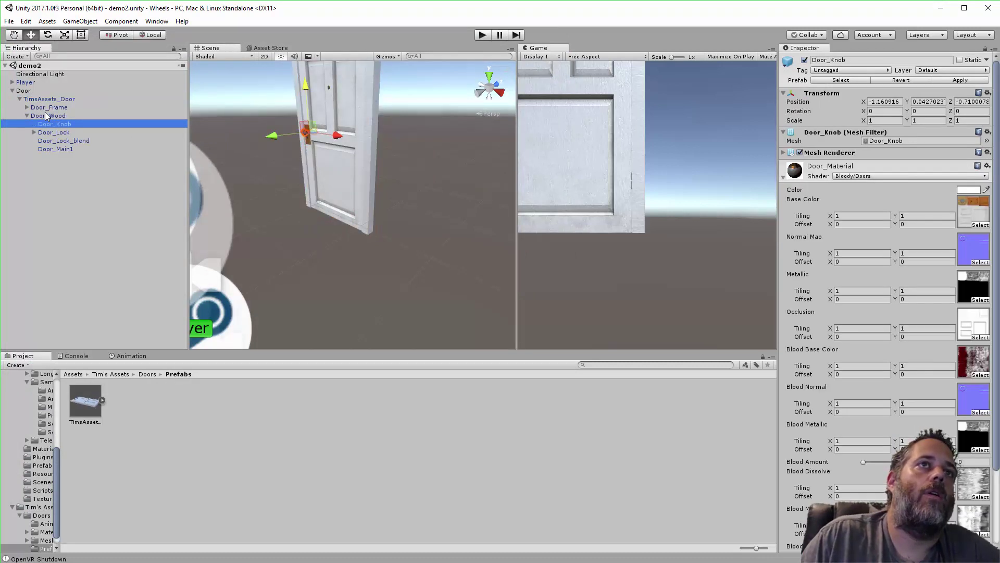
left_click(783, 178)
left_click(848, 198)
type("cir")
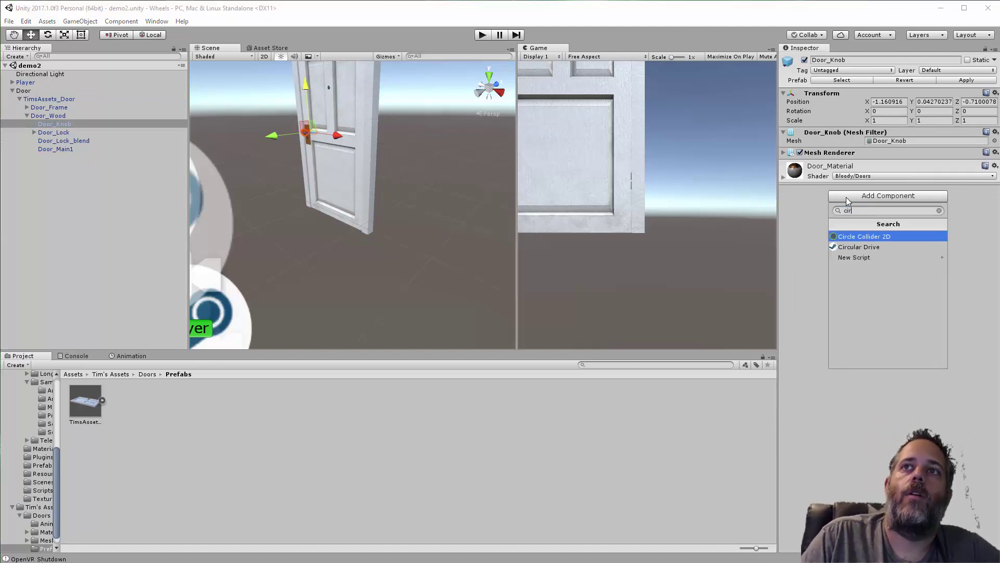
key("Down")
key("Return")
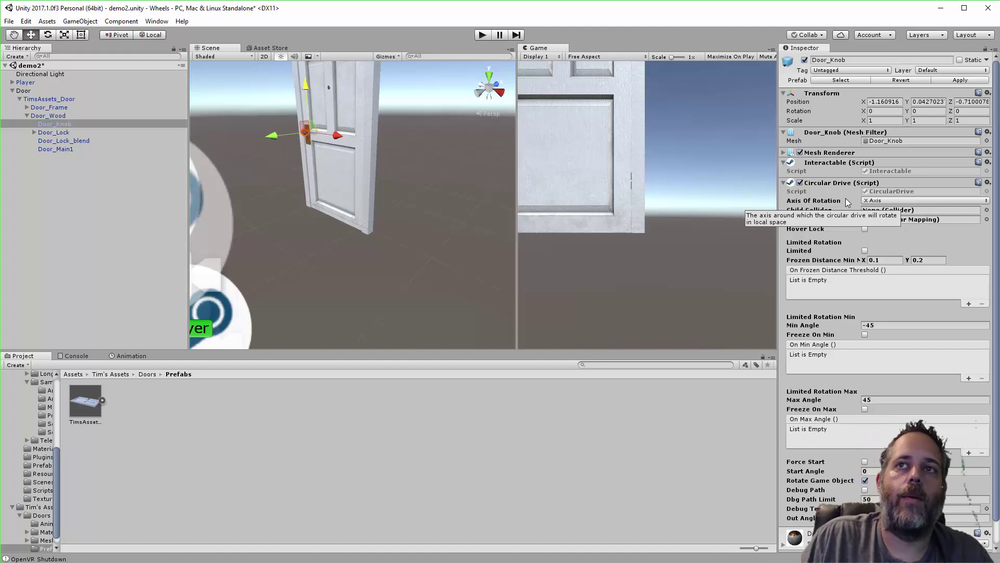
- Set the Circular Drive to Min Angle 0, Max Angle 180, with Limited enabled
left_click(930, 324)
type("0")
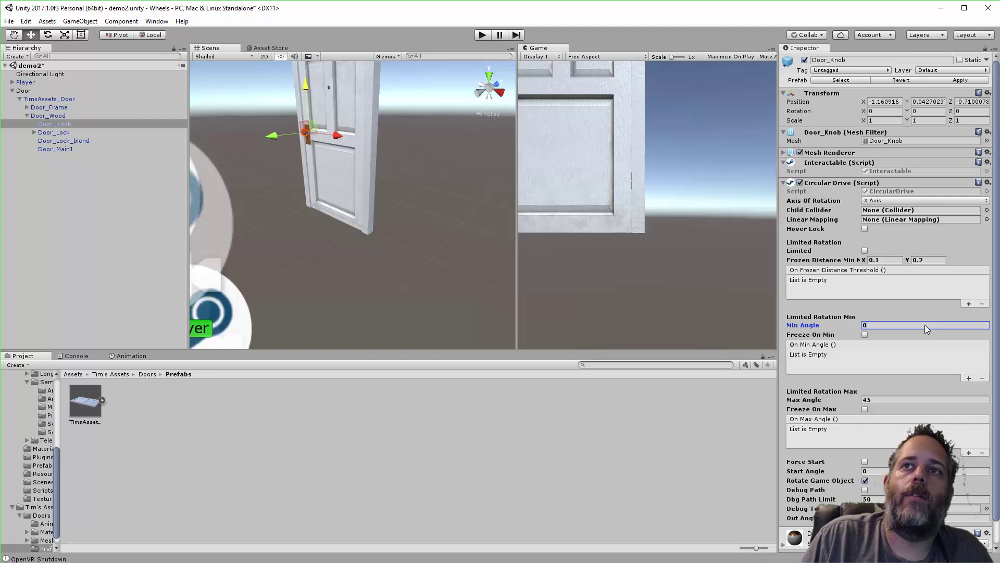
left_click(892, 399)
type("180")
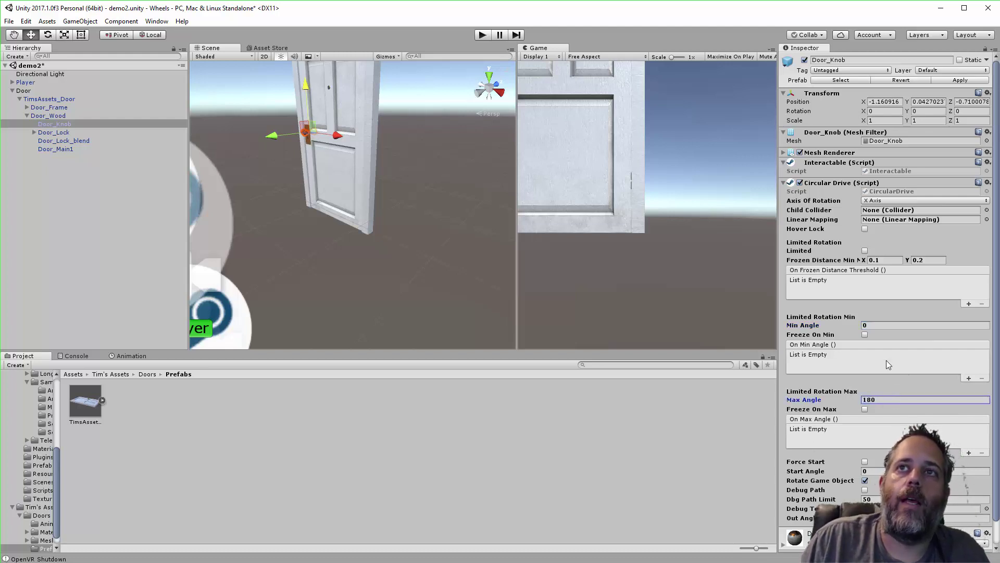
left_click(865, 251)
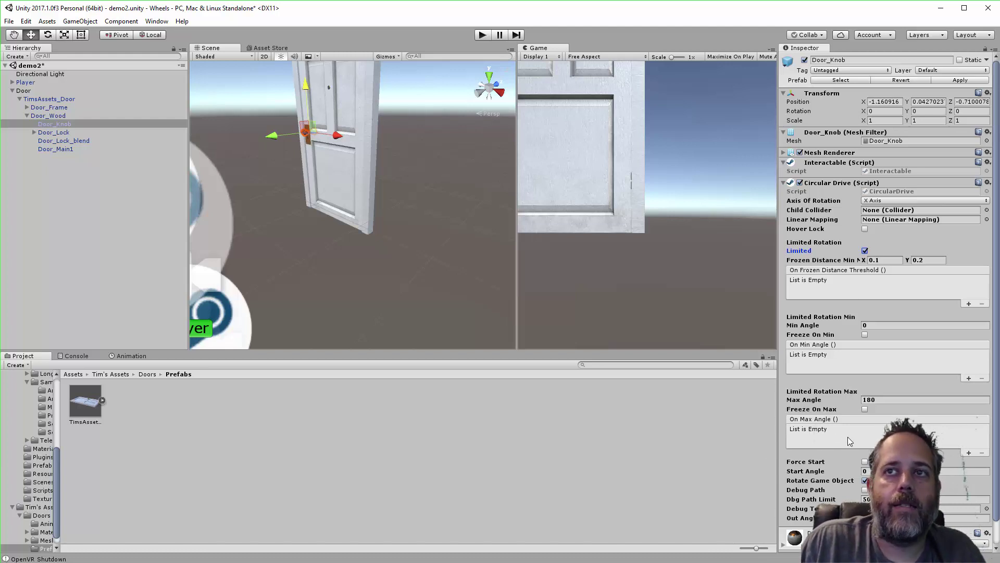
- Add an On Max Angle event calling TimsAssets_Door's Animator SetTrigger with 'open'
left_click(969, 453)
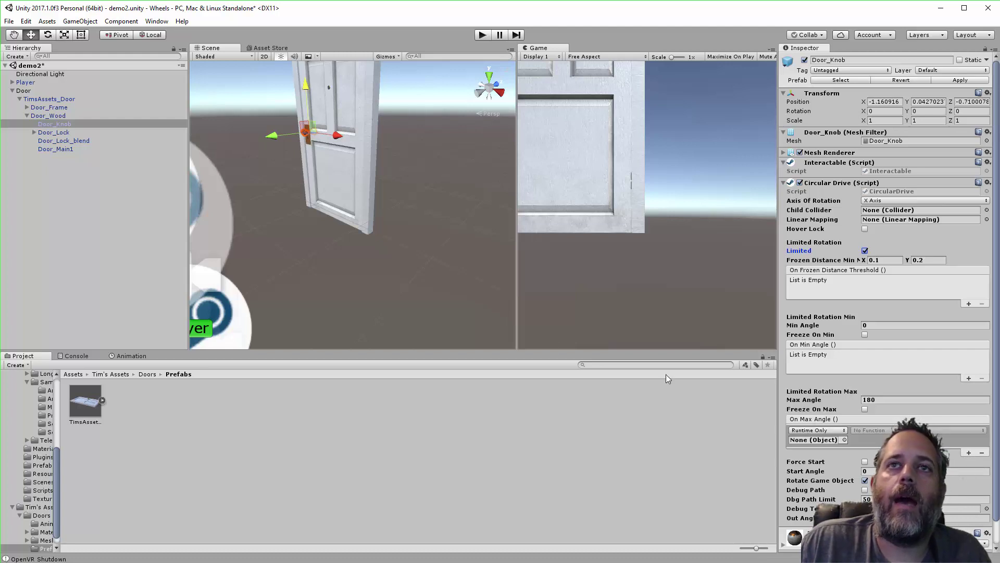
left_click_drag(73, 99, 819, 446)
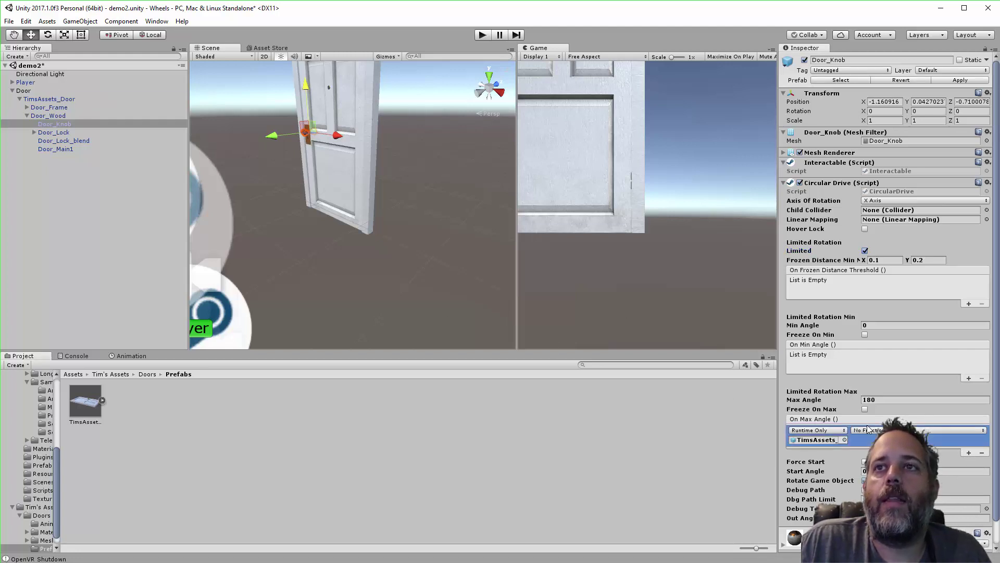
left_click(869, 430)
mouse_move(886, 479)
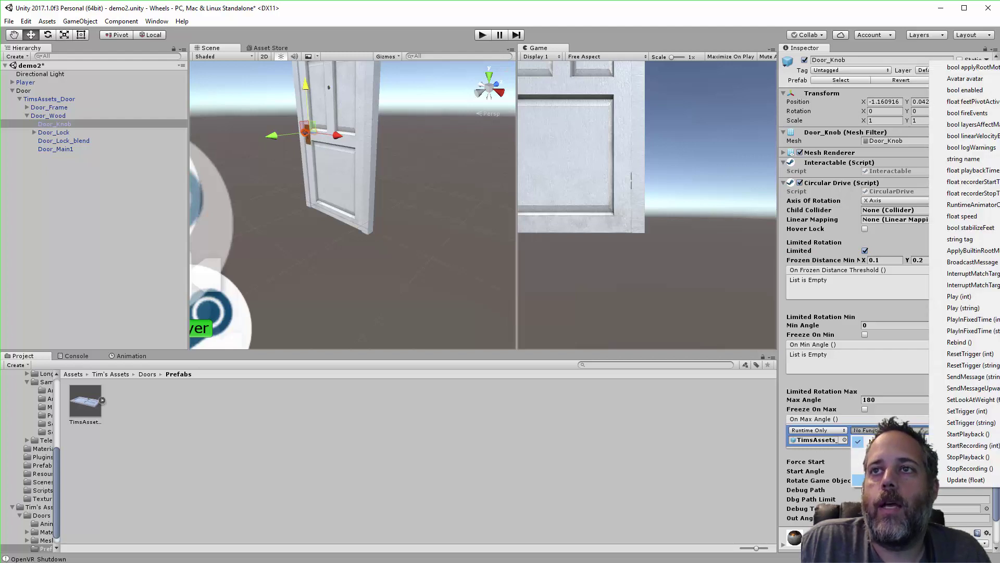
left_click(964, 422)
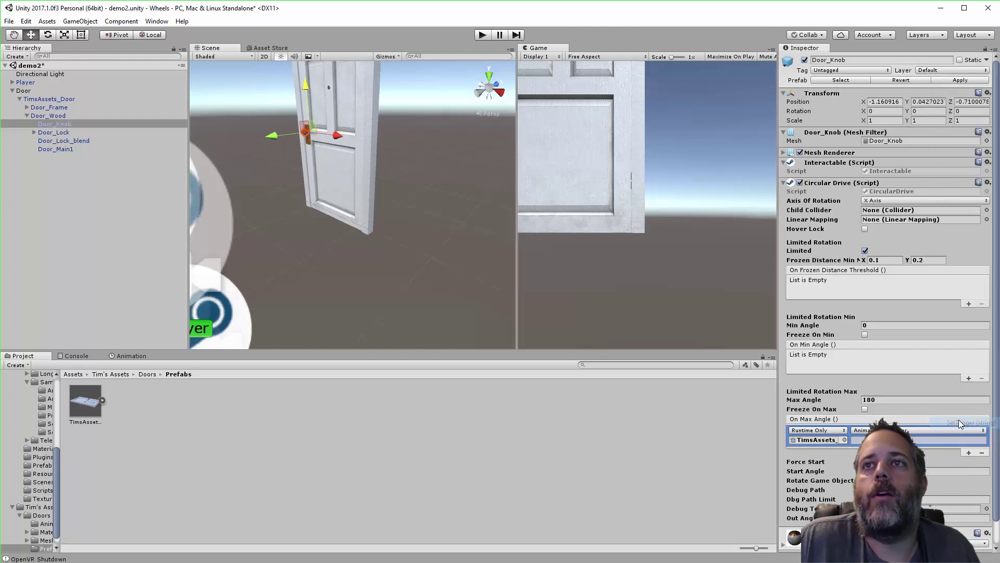
left_click(926, 441)
type("open")
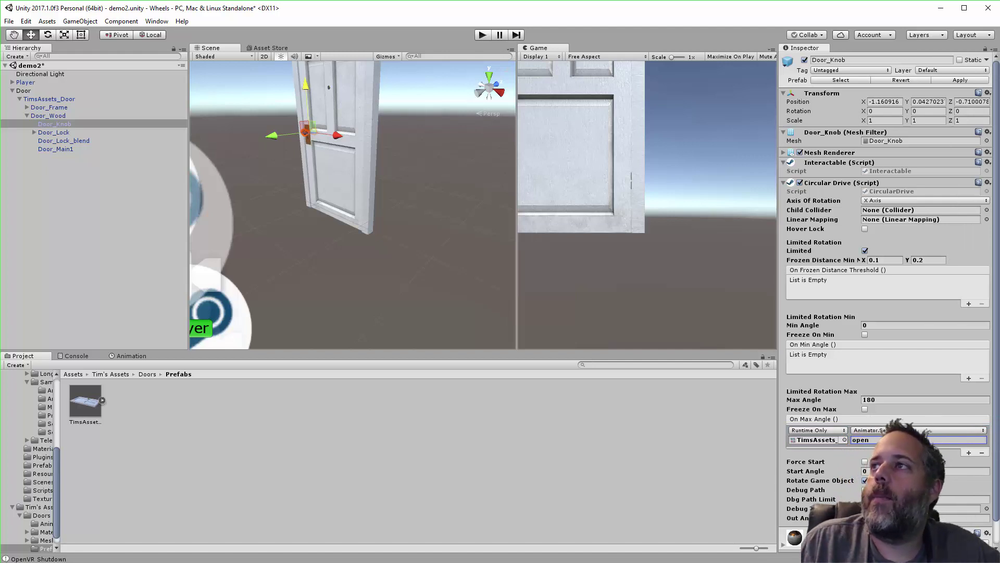
- Check the Wait to Door_open transition in the Animator window
left_click_drag(901, 198, 451, 154)
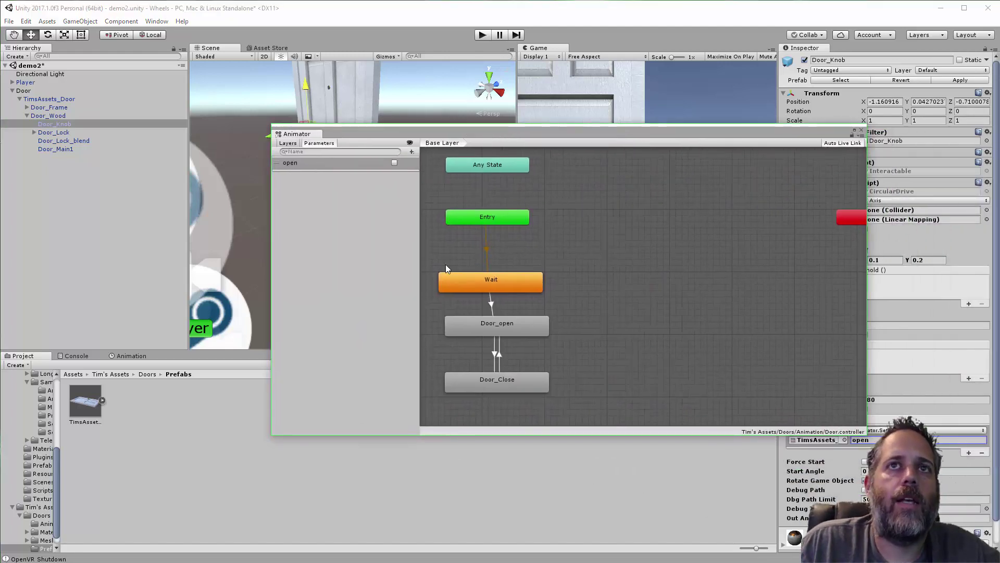
left_click(492, 306)
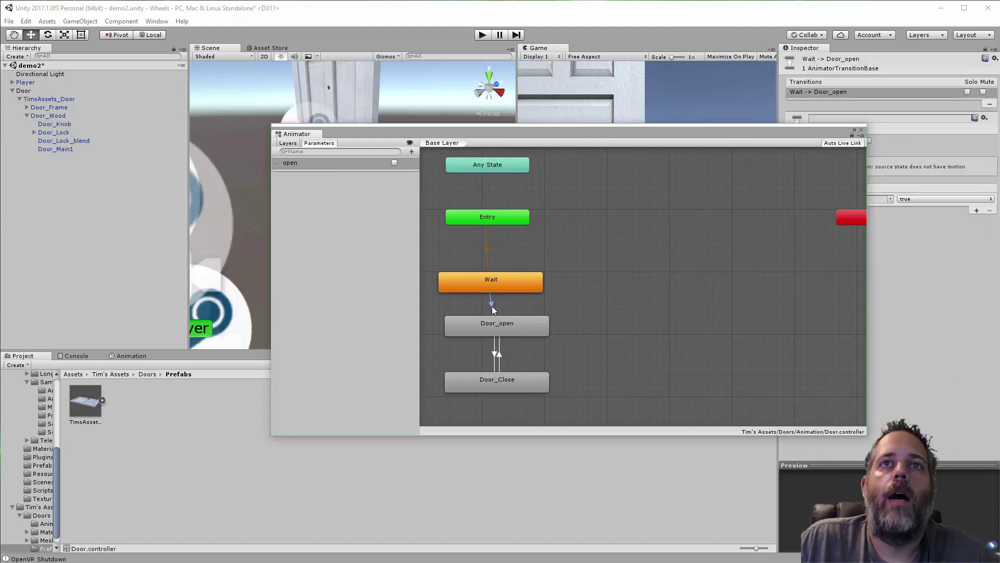
left_click_drag(636, 144, 567, 172)
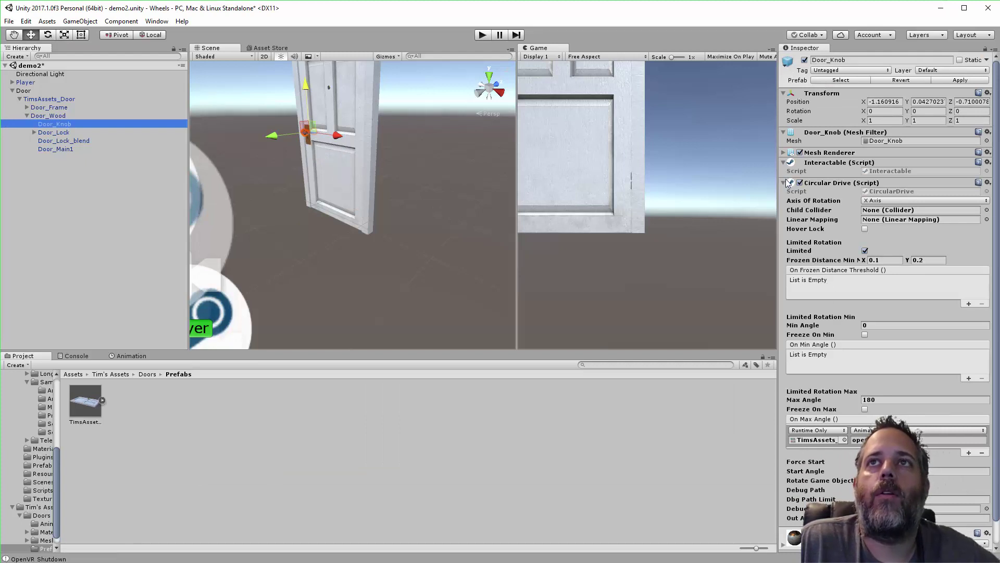
- Add a Capsule Collider to Door_Knob and frame the knob in the scene
left_click(783, 182)
left_click(851, 224)
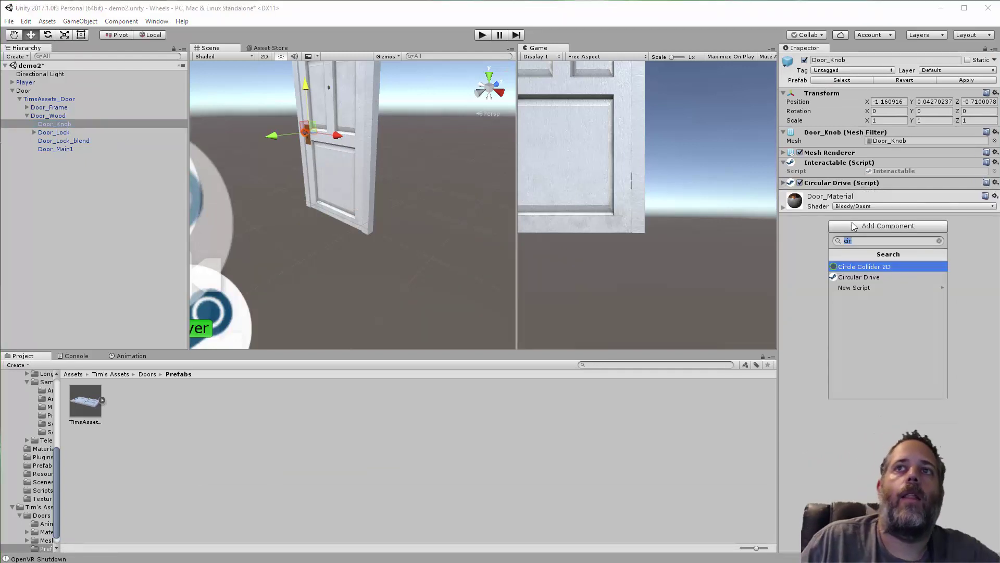
type("capl")
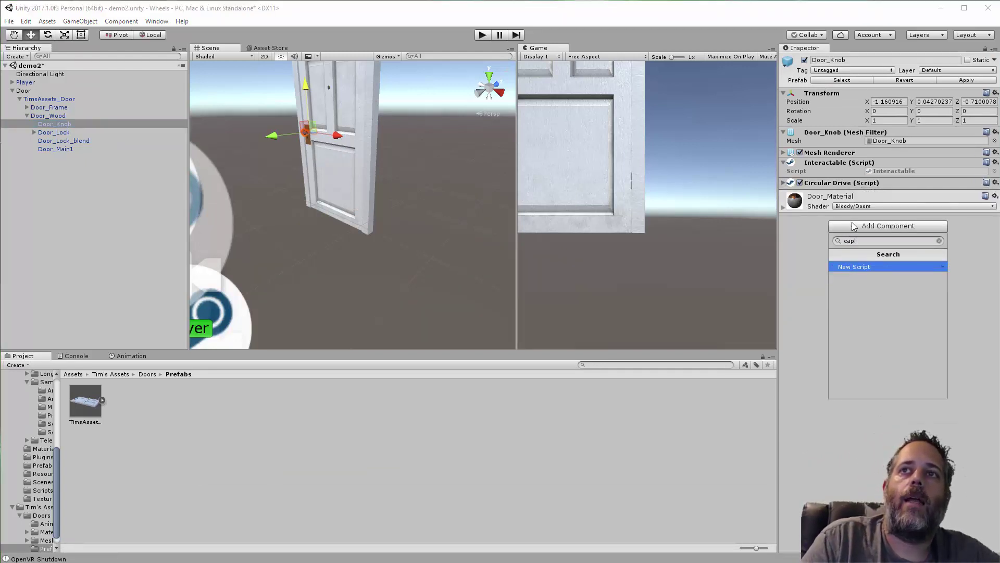
key("BackSpace")
type("s")
key("Return")
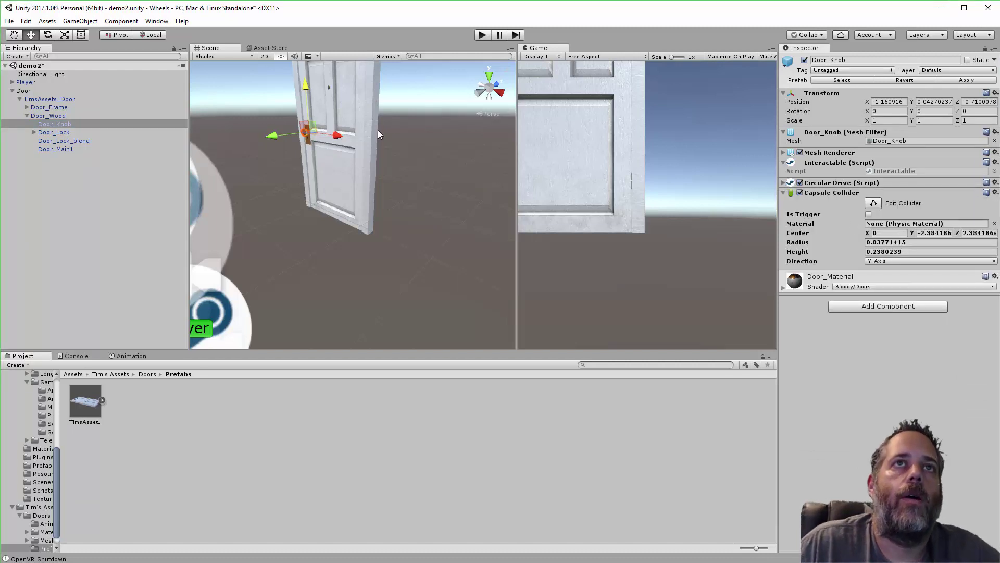
key("f")
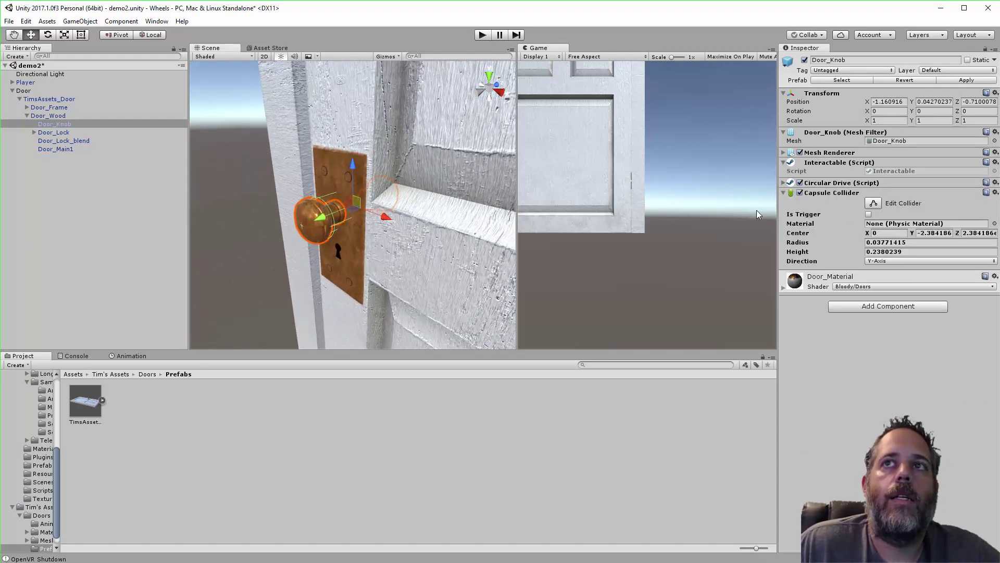
- Size the Capsule Collider to height 0.3 and radius 0.05
left_click(875, 252)
type("0.3")
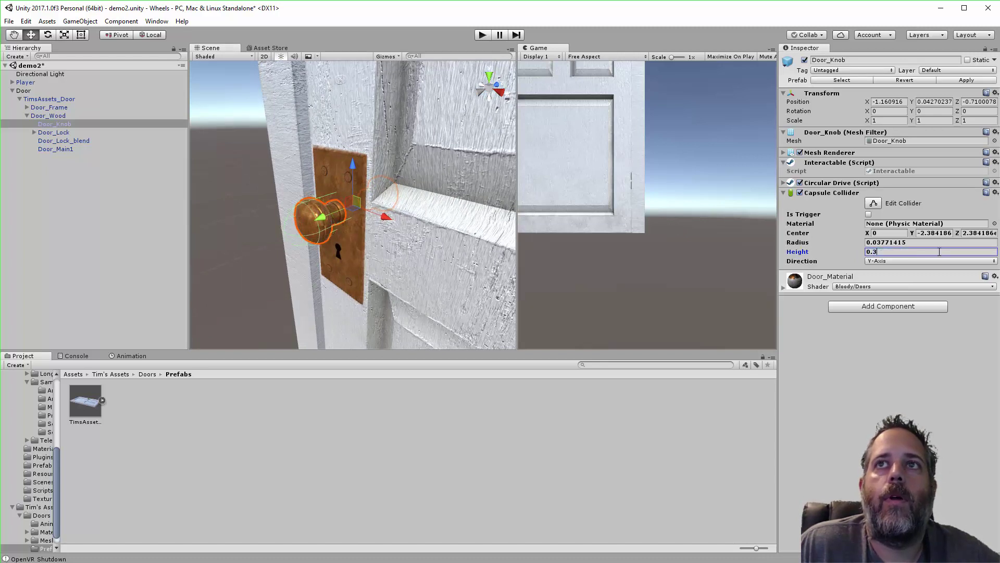
left_click(878, 242)
type("0.05")
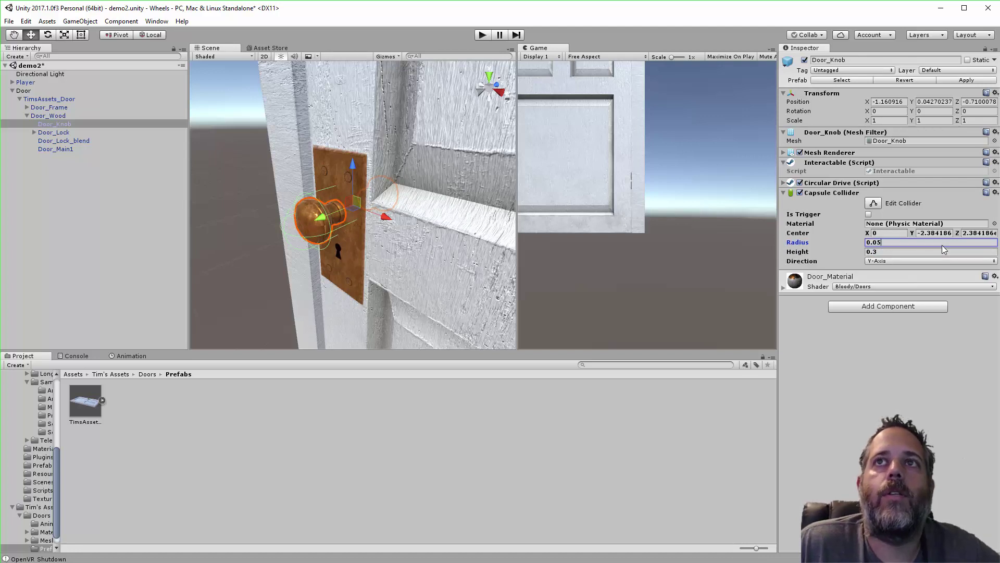
left_click(936, 252)
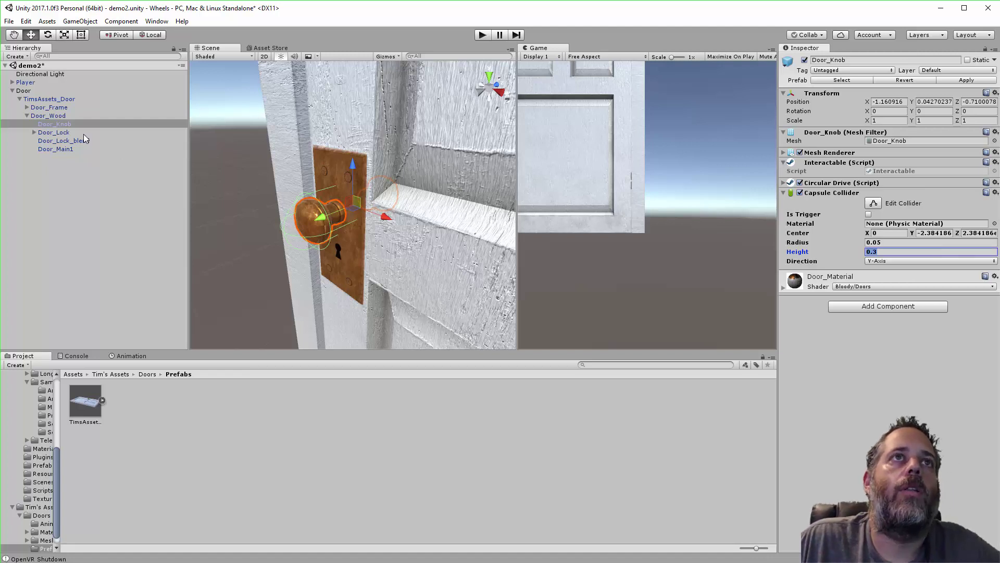
left_click(54, 116)
left_click(333, 73)
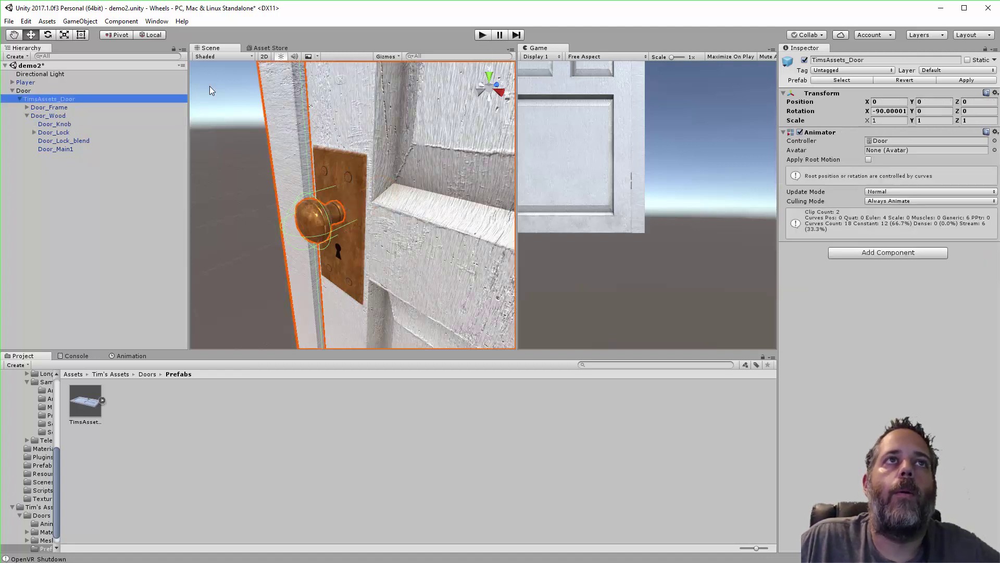
left_click(480, 35)
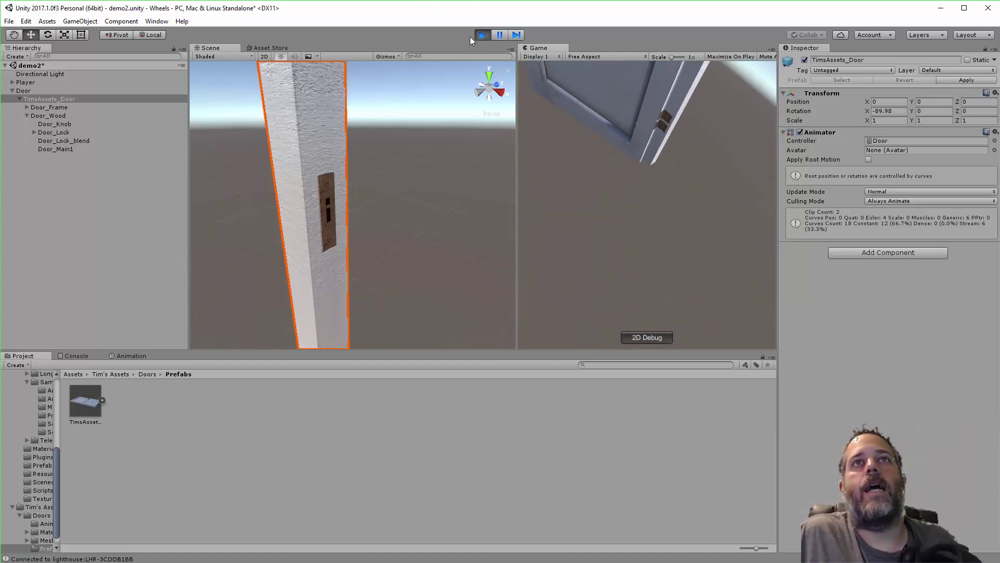
left_click(480, 38)
- Set Door_Knob's Circular Drive Axis Of Rotation to Y Axis and run the scene again
left_click(57, 125)
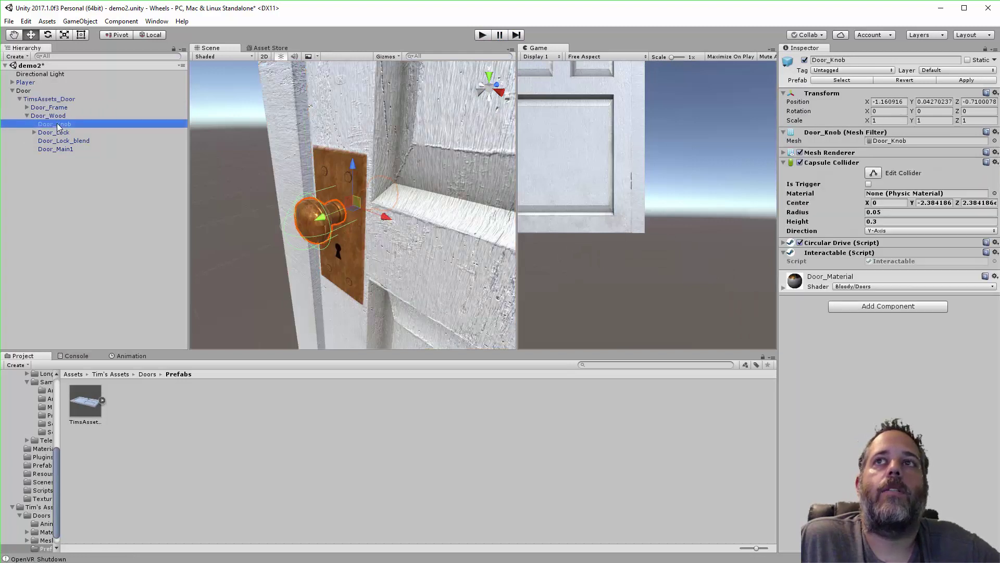
left_click(816, 243)
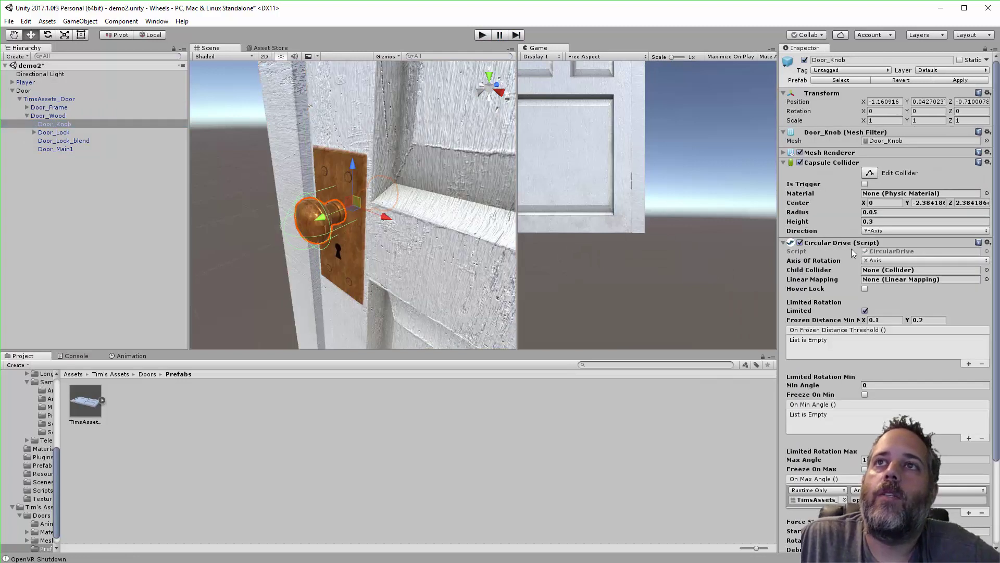
left_click(876, 262)
left_click(886, 284)
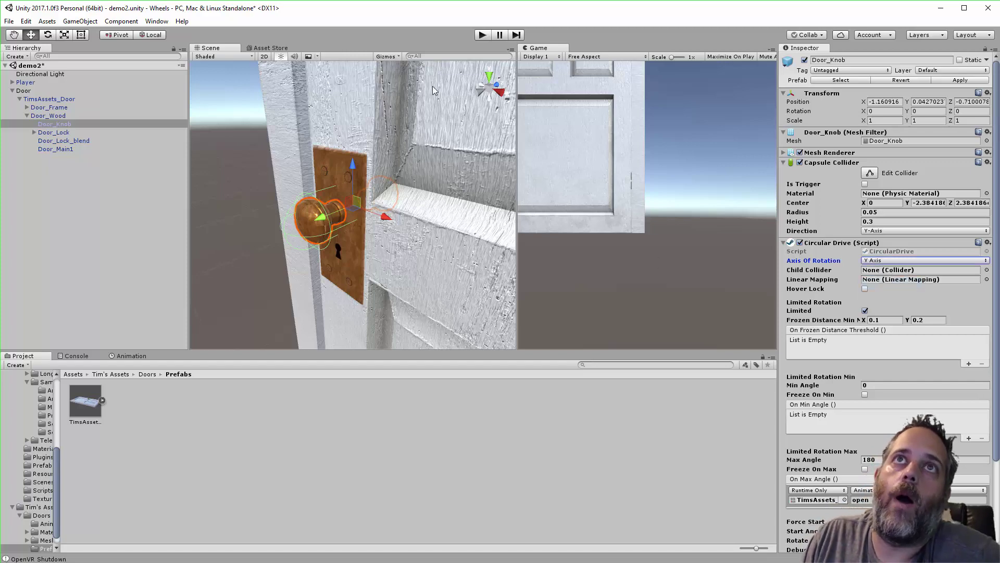
left_click(481, 35)
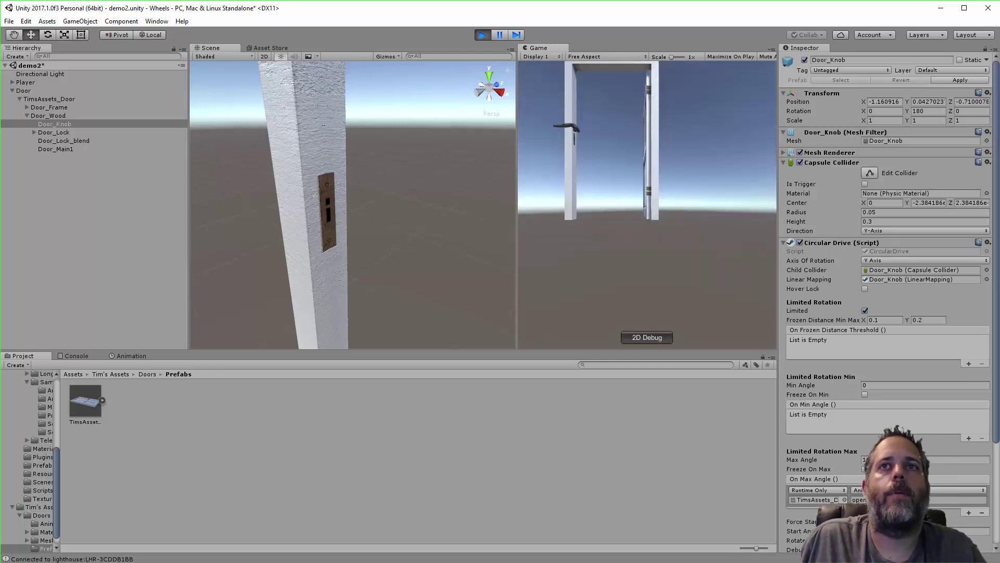
scroll(833, 175, "down", 5)
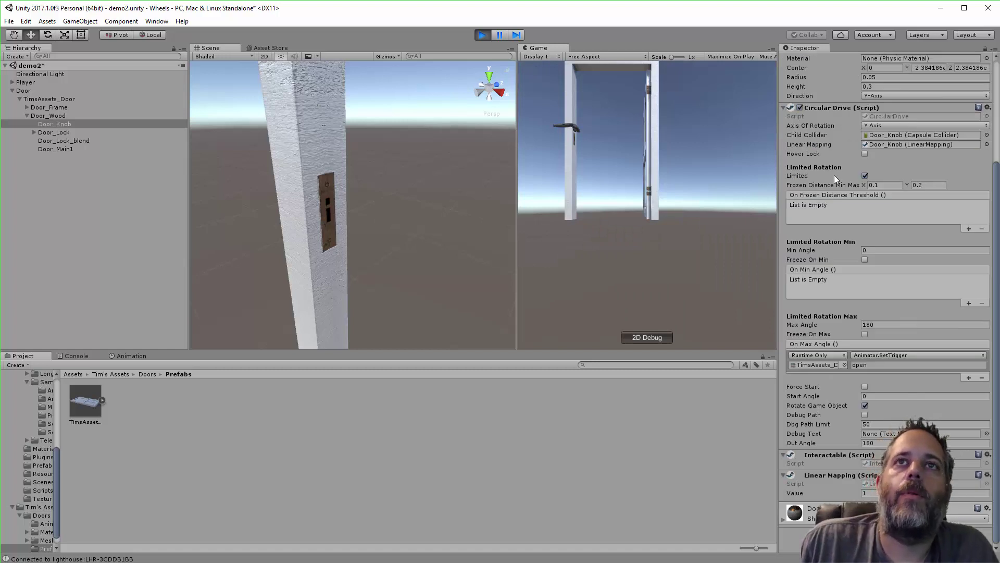